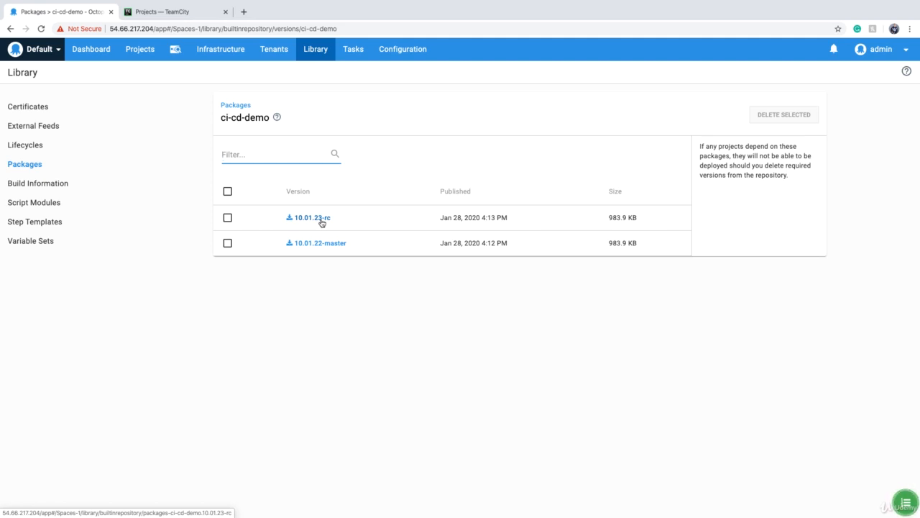
Add an infrastructure environment named Prod, save it, and return to the environments list
{"action": "left_click", "coordinate": [213, 56]}
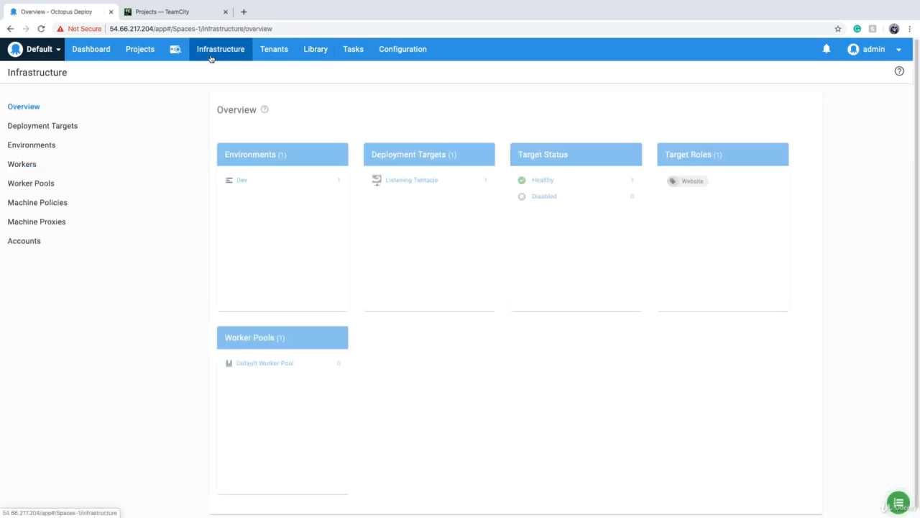
{"action": "left_click", "coordinate": [47, 144]}
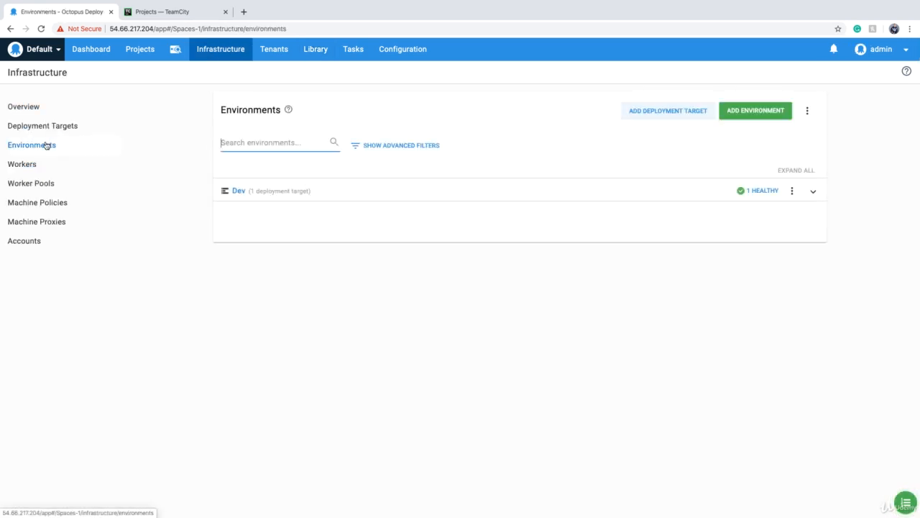
{"action": "left_click", "coordinate": [738, 114]}
{"action": "type", "text": "Prod"}
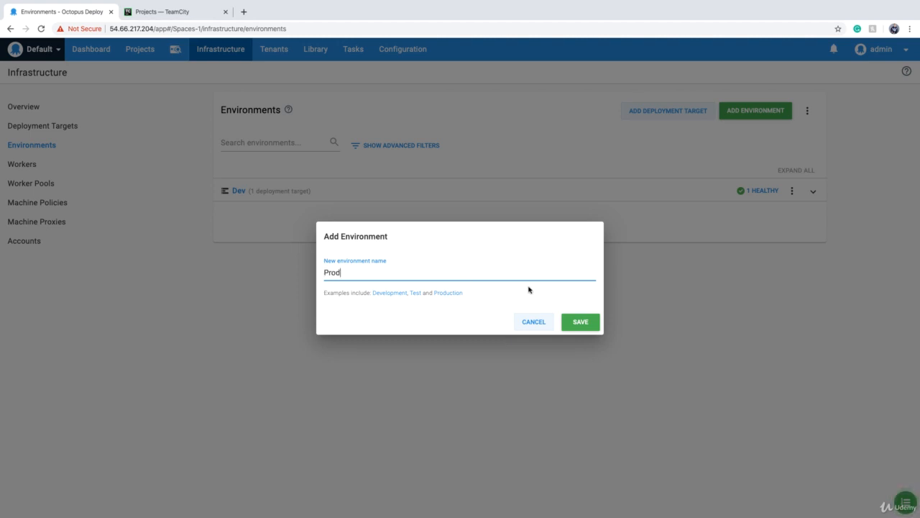
{"action": "left_click", "coordinate": [579, 322]}
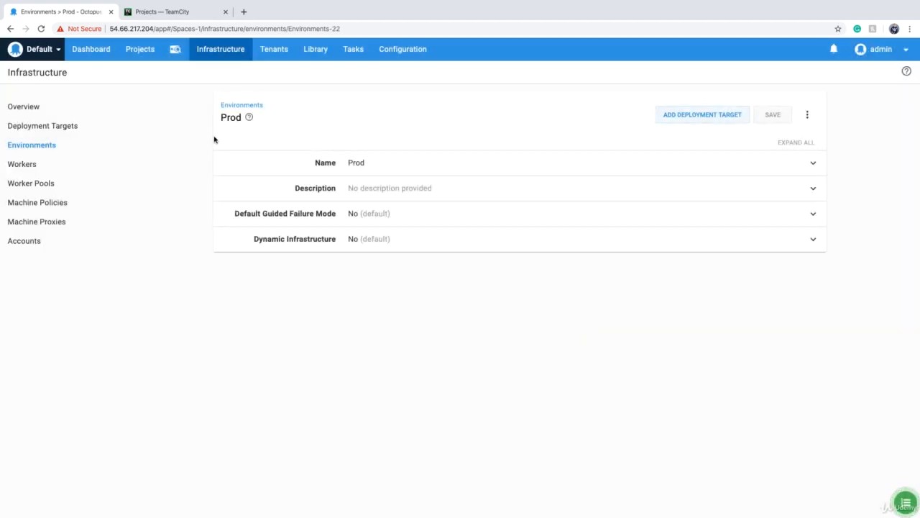
{"action": "left_click", "coordinate": [42, 149]}
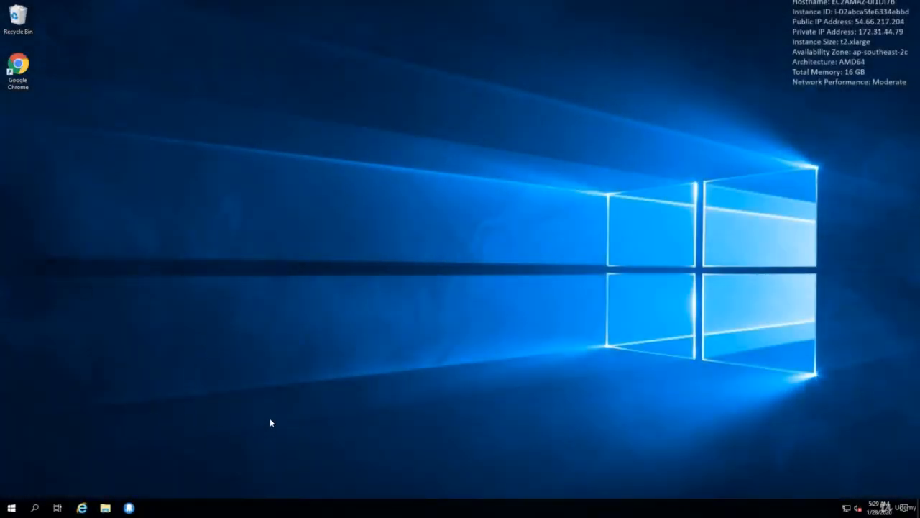
Open Tentacle Manager on the server and create a new Tentacle instance named Prod
{"action": "left_click", "coordinate": [128, 508]}
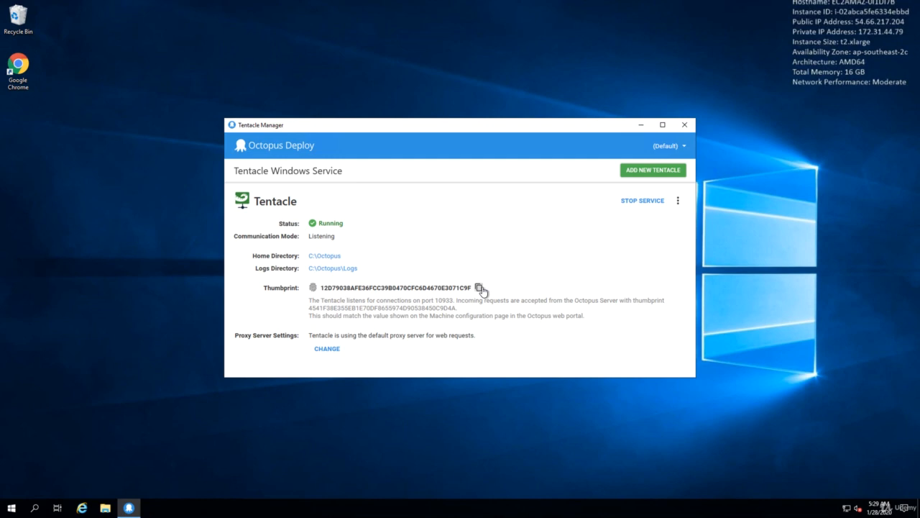
{"action": "left_click", "coordinate": [657, 177]}
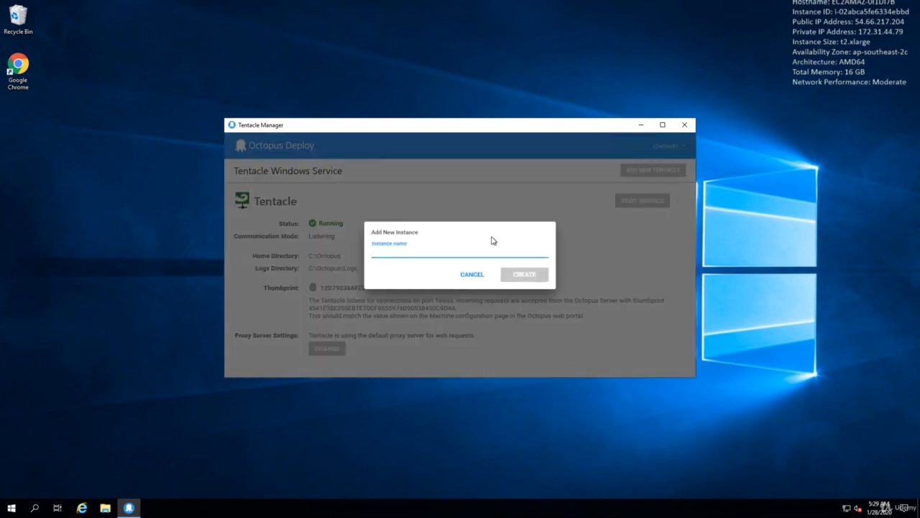
{"action": "type", "text": "Prod"}
{"action": "left_click", "coordinate": [515, 274]}
Configure the Prod instance as a listening Tentacle on port 10934 and paste the copied thumbprint as the Octopus thumbprint
{"action": "left_click", "coordinate": [448, 290]}
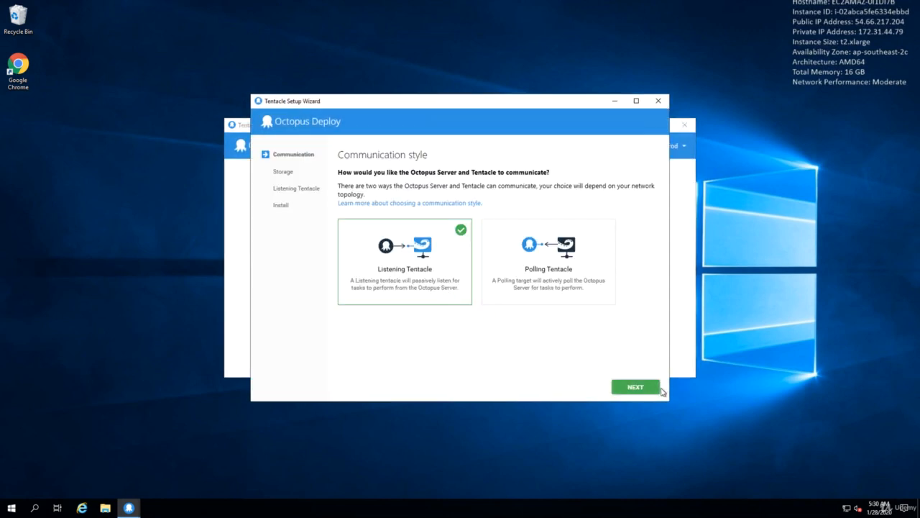
{"action": "left_click", "coordinate": [636, 387]}
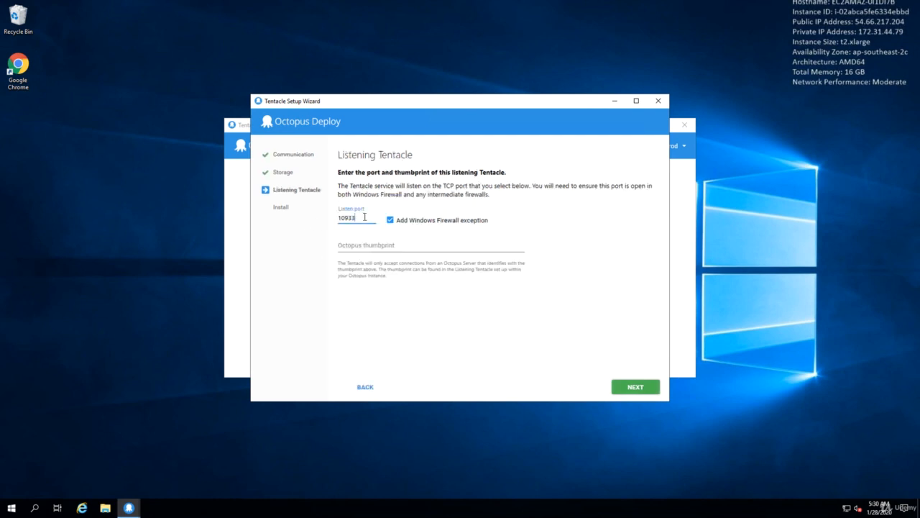
{"action": "type", "text": "4"}
{"action": "left_click", "coordinate": [361, 245]}
{"action": "type", "text": "12D79038AFE36FCC39B0470CFC6D4670E3071C9F"}
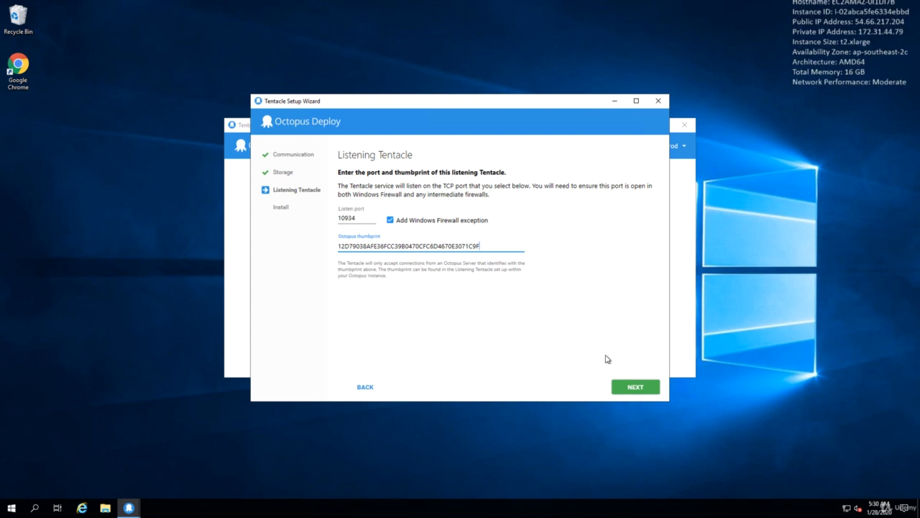
Install the configured Prod Tentacle and finish the setup wizard
{"action": "left_click", "coordinate": [636, 388]}
{"action": "left_click", "coordinate": [481, 197]}
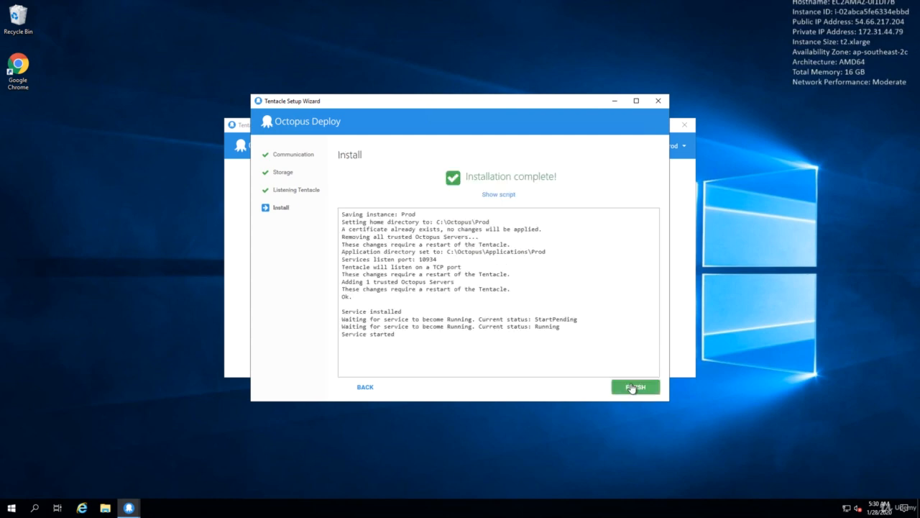
{"action": "left_click", "coordinate": [632, 387]}
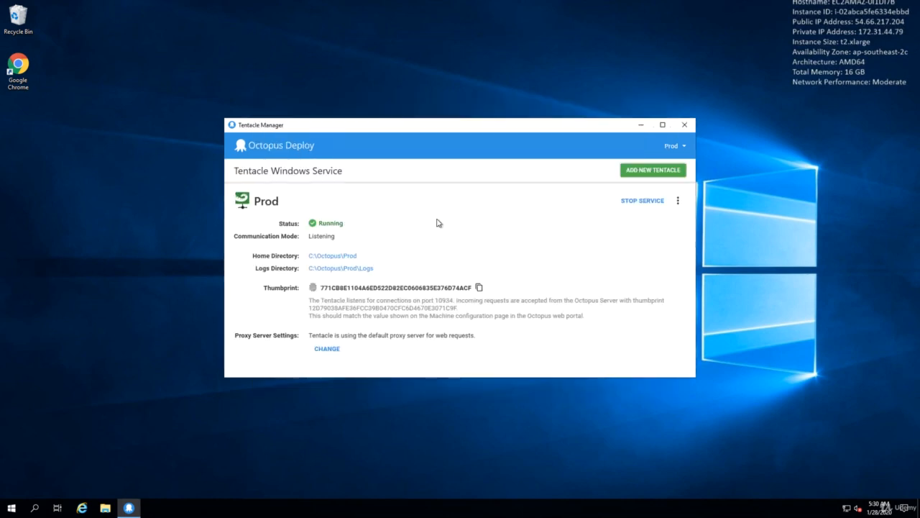
Compare the details of the (Default) and Prod Tentacle instances, and close Tentacle Manager
{"action": "left_click", "coordinate": [683, 146]}
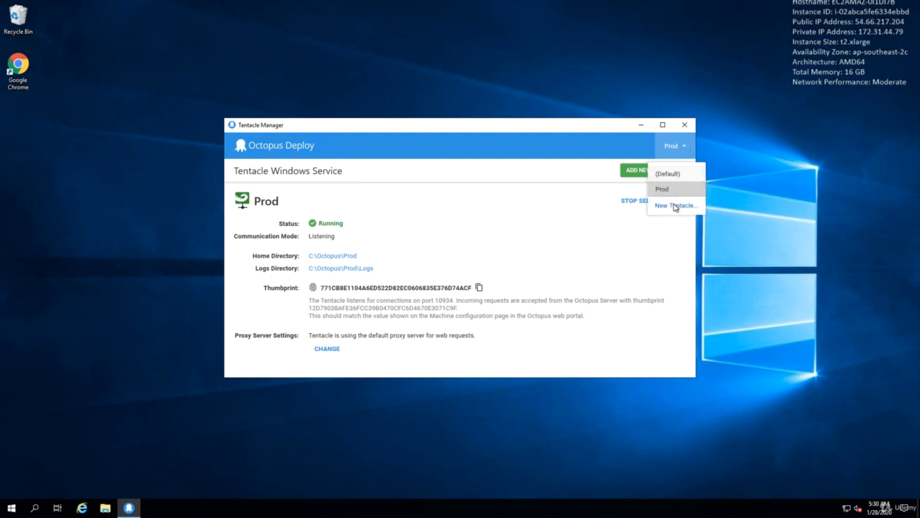
{"action": "left_click", "coordinate": [669, 174]}
{"action": "left_click", "coordinate": [673, 146]}
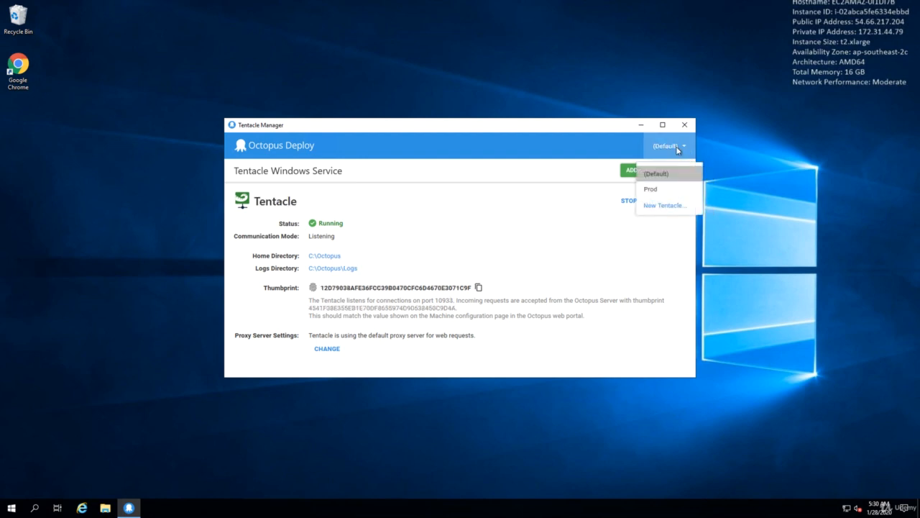
{"action": "left_click", "coordinate": [655, 190]}
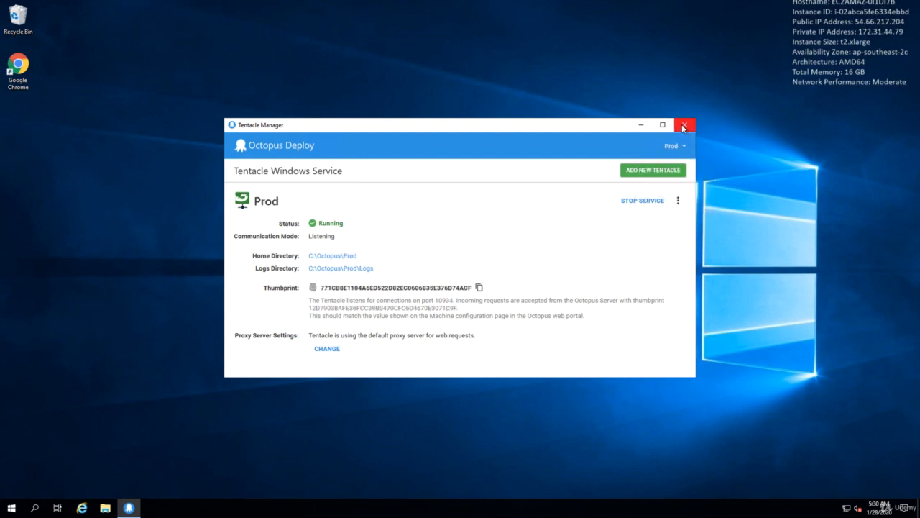
{"action": "left_click", "coordinate": [683, 127]}
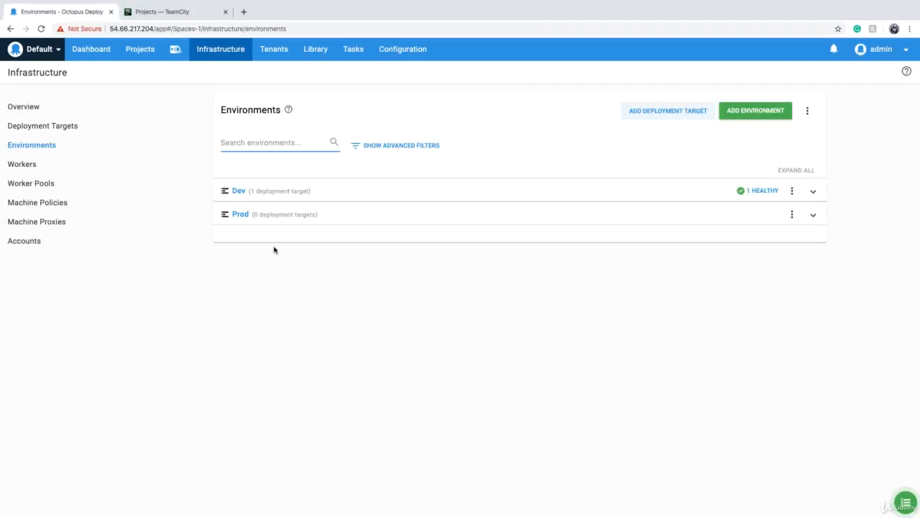
Start a new Windows listening Tentacle deployment target for localhost, set its port to 10934, and continue to its details
{"action": "left_click", "coordinate": [67, 130]}
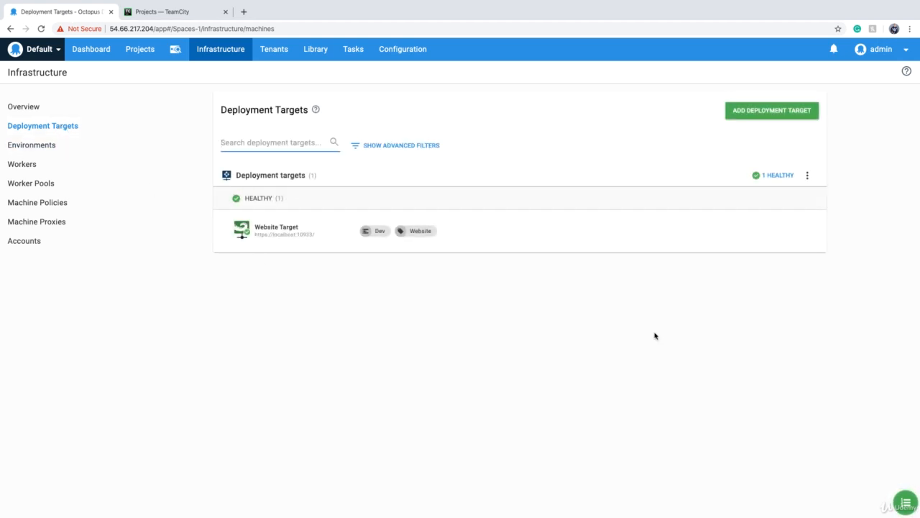
{"action": "left_click", "coordinate": [761, 117]}
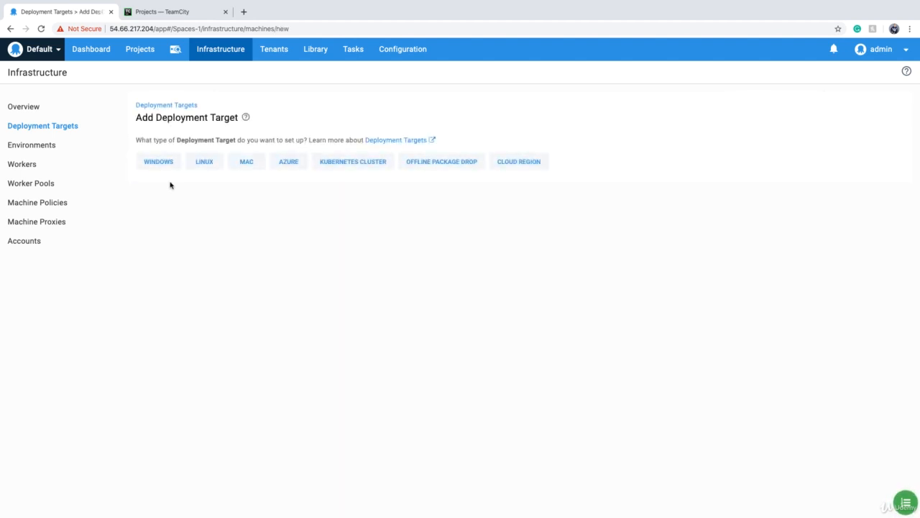
{"action": "left_click", "coordinate": [150, 165]}
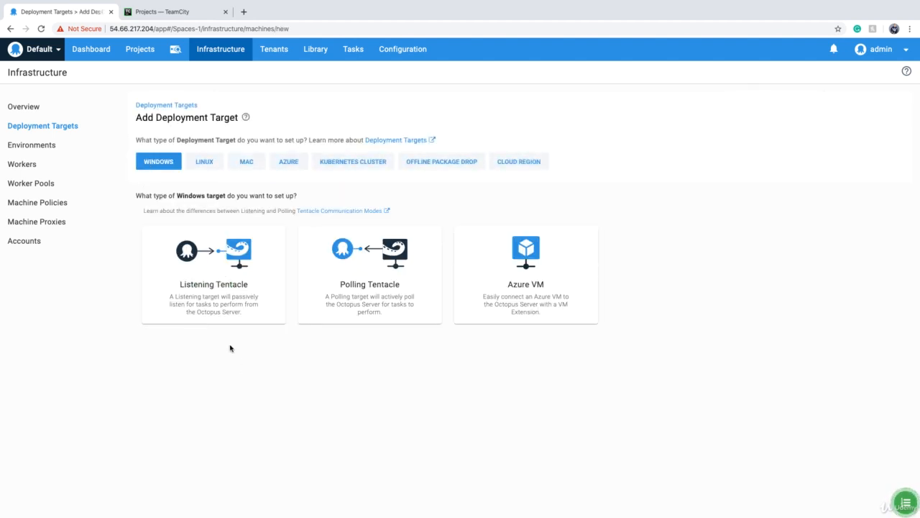
{"action": "left_click", "coordinate": [214, 276]}
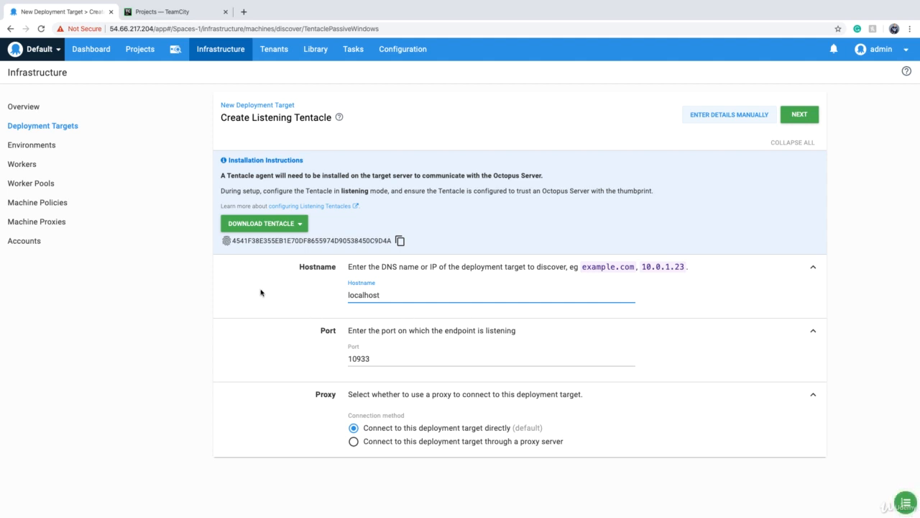
{"action": "left_click", "coordinate": [388, 358]}
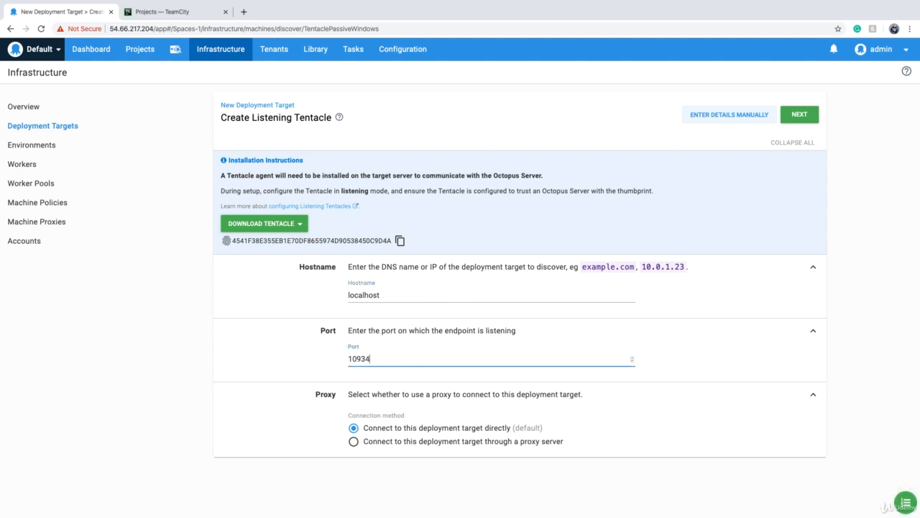
{"action": "left_click", "coordinate": [805, 119]}
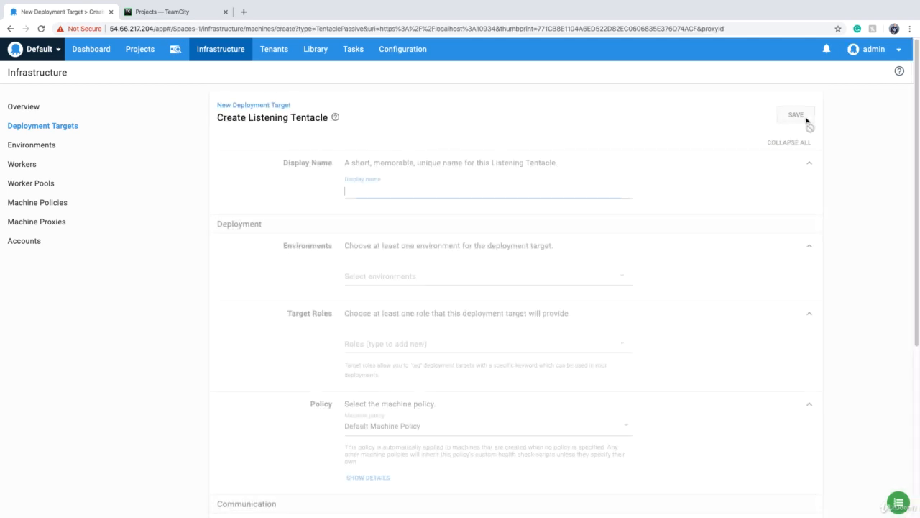
Name the deployment target Production, assign it the Prod environment and the Website role, and save it
{"action": "type", "text": "Prod"}
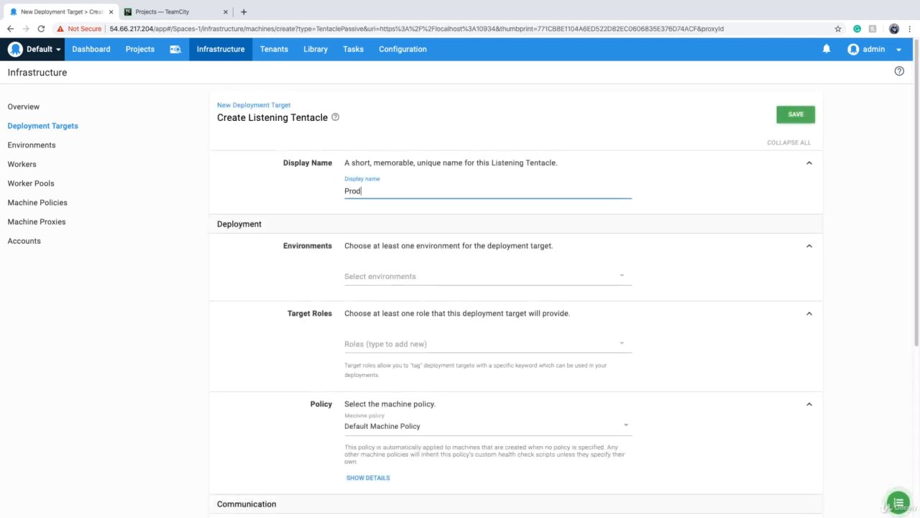
{"action": "type", "text": "uction"}
{"action": "left_click", "coordinate": [366, 276]}
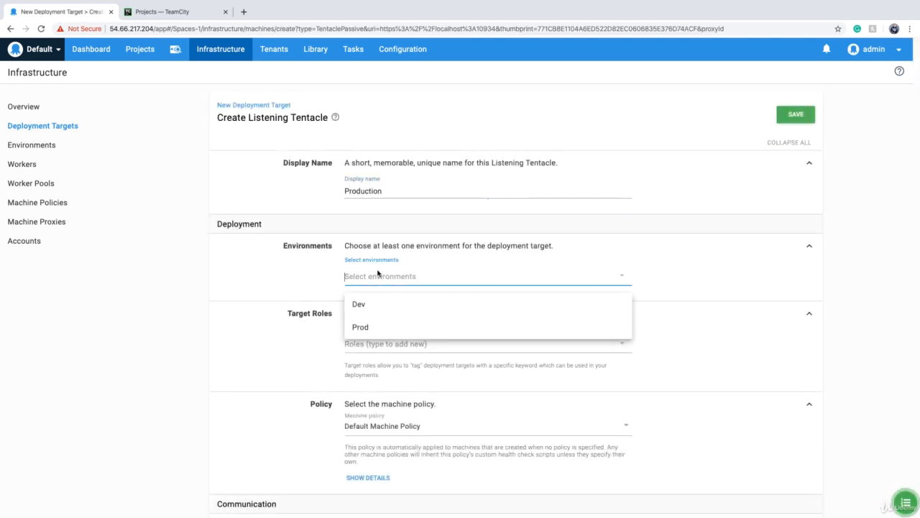
{"action": "left_click", "coordinate": [366, 328]}
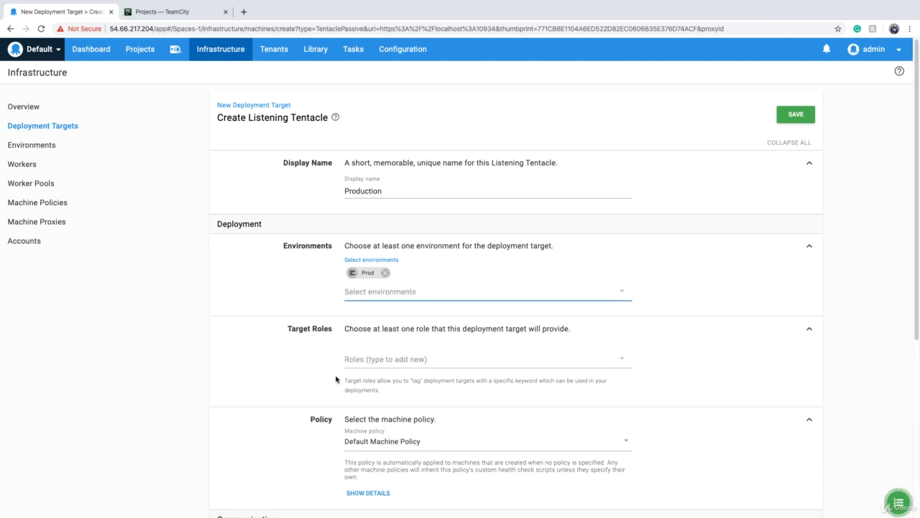
{"action": "left_click", "coordinate": [365, 360]}
{"action": "left_click", "coordinate": [366, 386]}
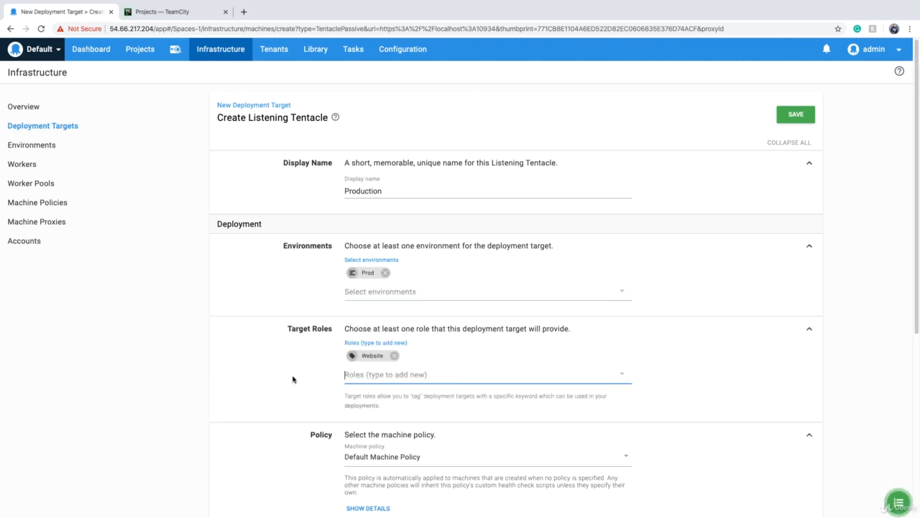
{"action": "scroll", "coordinate": [288, 379], "scroll_direction": "down", "scroll_amount": 1}
{"action": "scroll", "coordinate": [289, 379], "scroll_direction": "down", "scroll_amount": 4}
{"action": "scroll", "coordinate": [290, 376], "scroll_direction": "up", "scroll_amount": 6}
{"action": "left_click", "coordinate": [797, 113]}
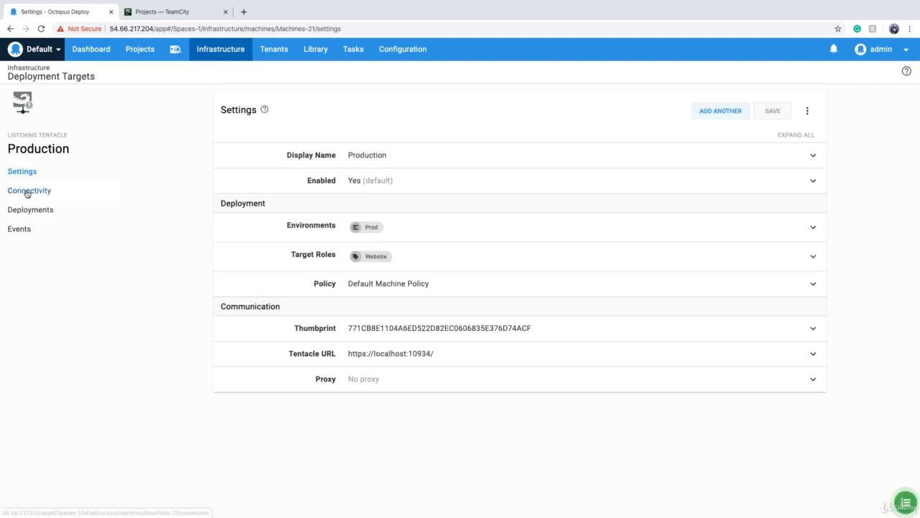
Check the connectivity status of the Production deployment target
{"action": "left_click", "coordinate": [27, 191]}
{"action": "left_click", "coordinate": [267, 202]}
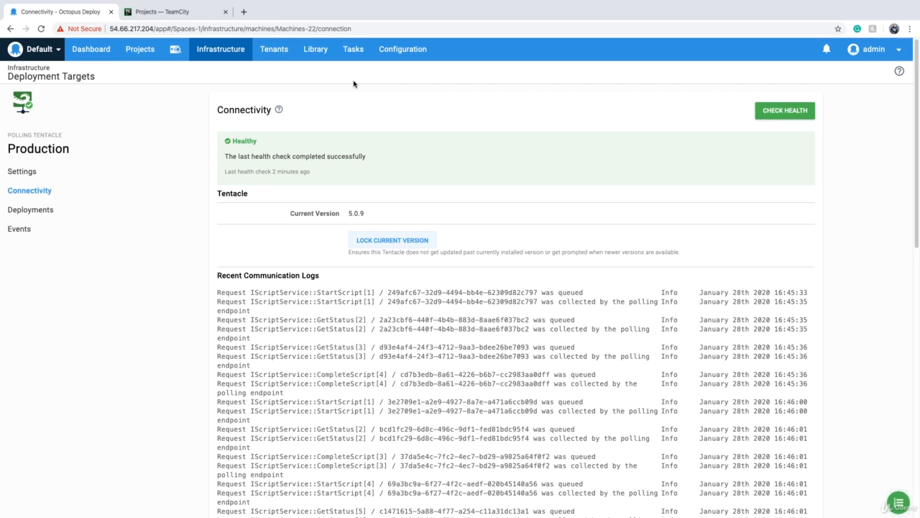
Review the stored versions of the ci-cd-demo package in the library
{"action": "left_click", "coordinate": [316, 59]}
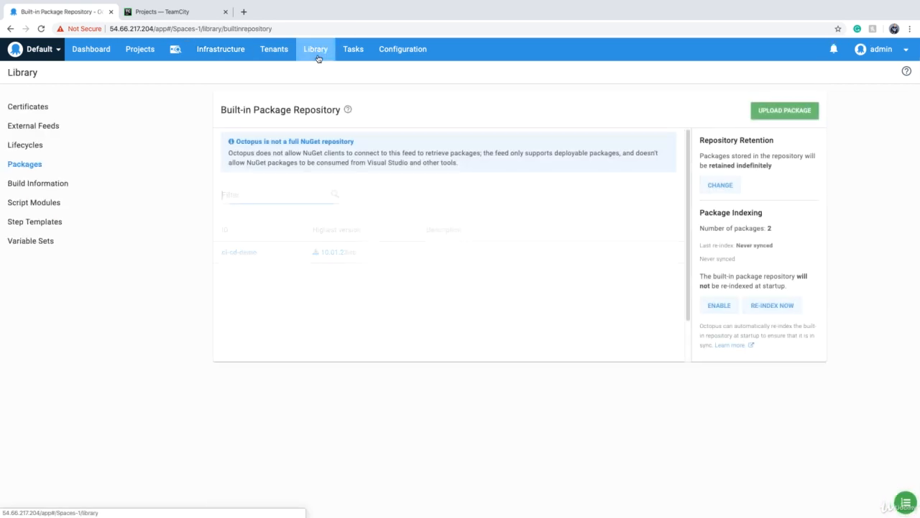
{"action": "left_click", "coordinate": [259, 251]}
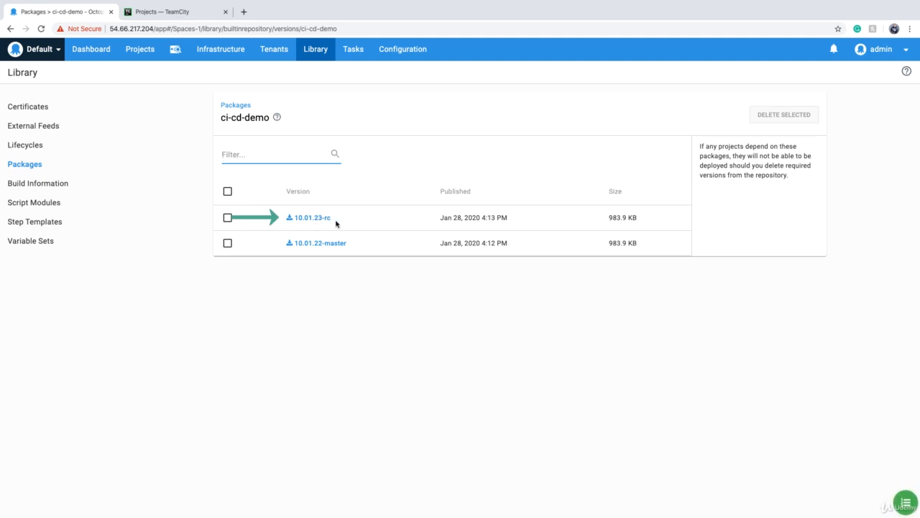
Create a lifecycle named Develop with the description "Deployment to Development Env"
{"action": "left_click", "coordinate": [317, 59]}
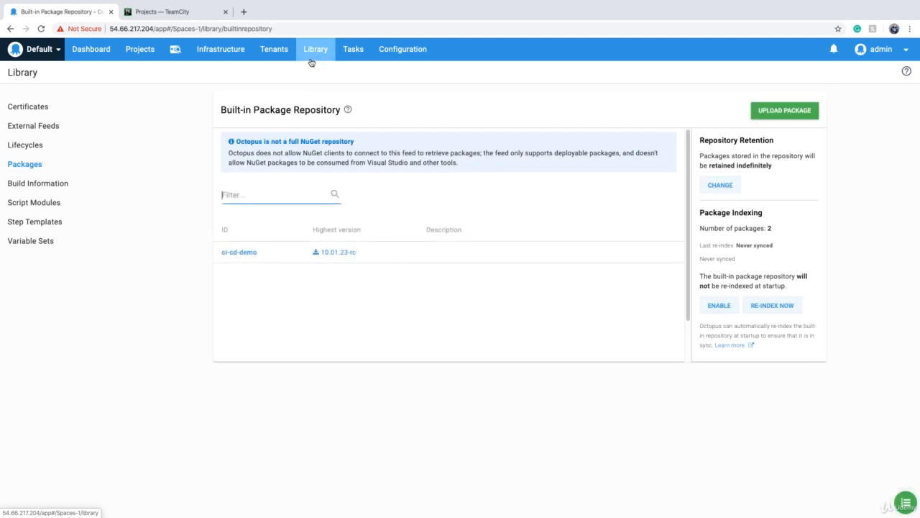
{"action": "left_click", "coordinate": [22, 145]}
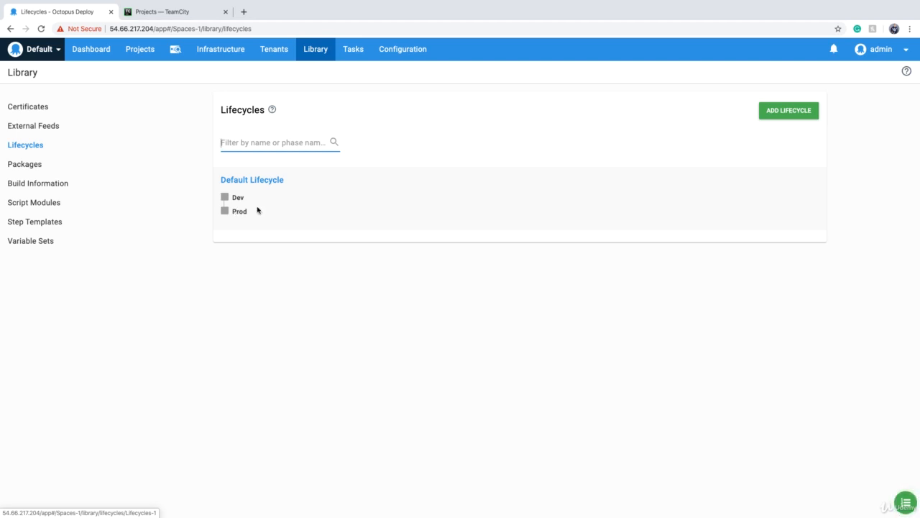
{"action": "left_click", "coordinate": [786, 112]}
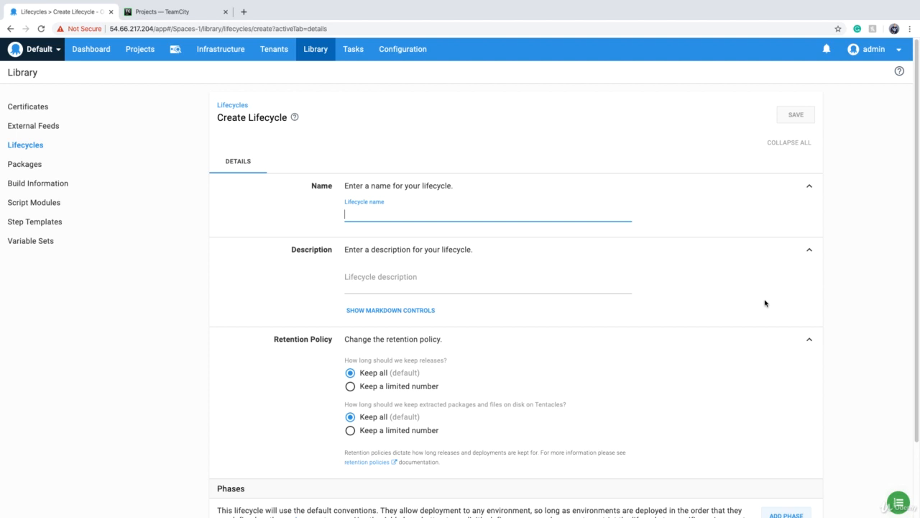
{"action": "type", "text": "De"}
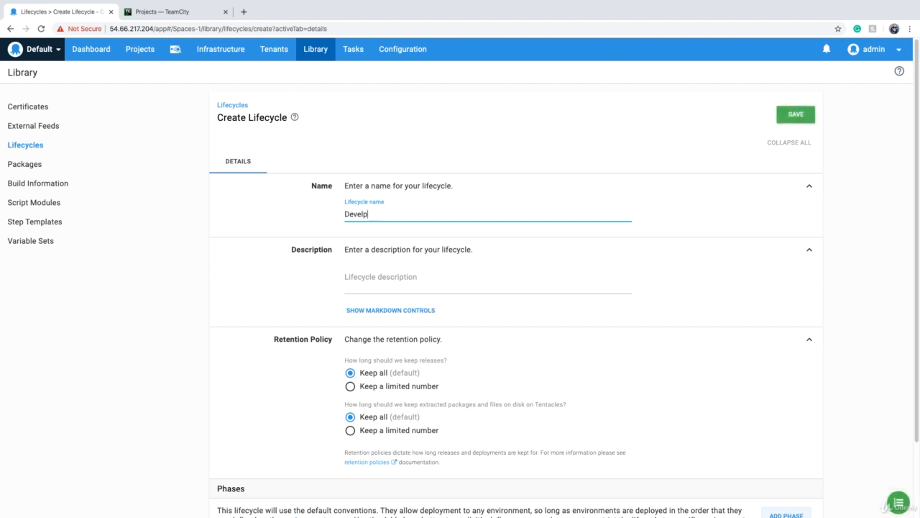
{"action": "type", "text": "velop"}
{"action": "scroll", "coordinate": [395, 195], "scroll_direction": "down", "scroll_amount": 3}
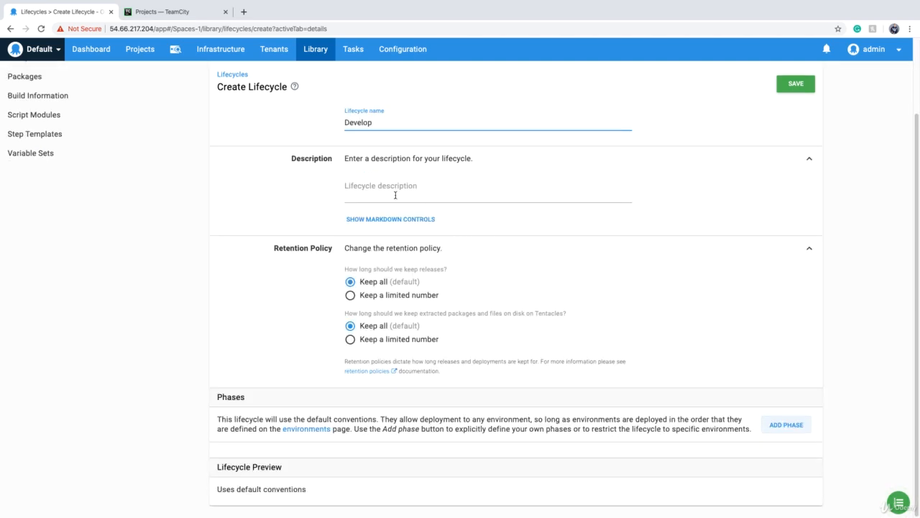
{"action": "left_click", "coordinate": [377, 189]}
{"action": "type", "text": "Deploy"}
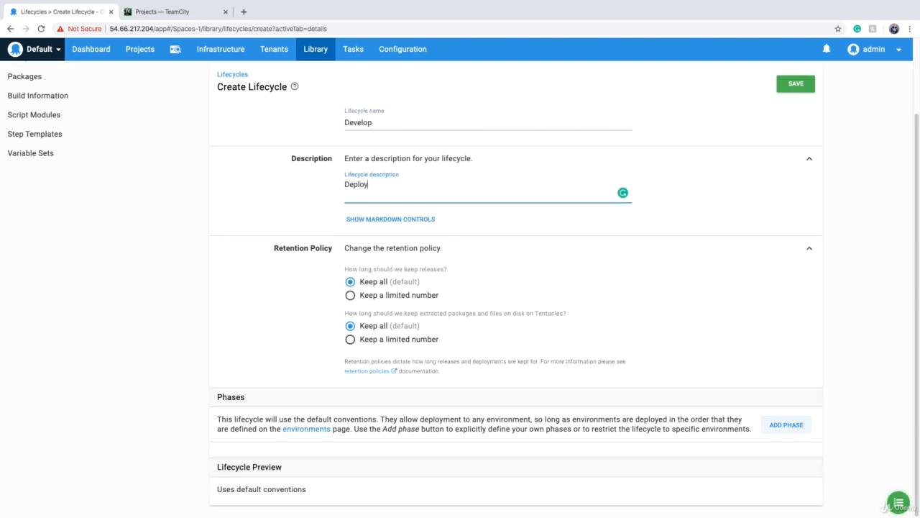
{"action": "type", "text": "ment to Development Env"}
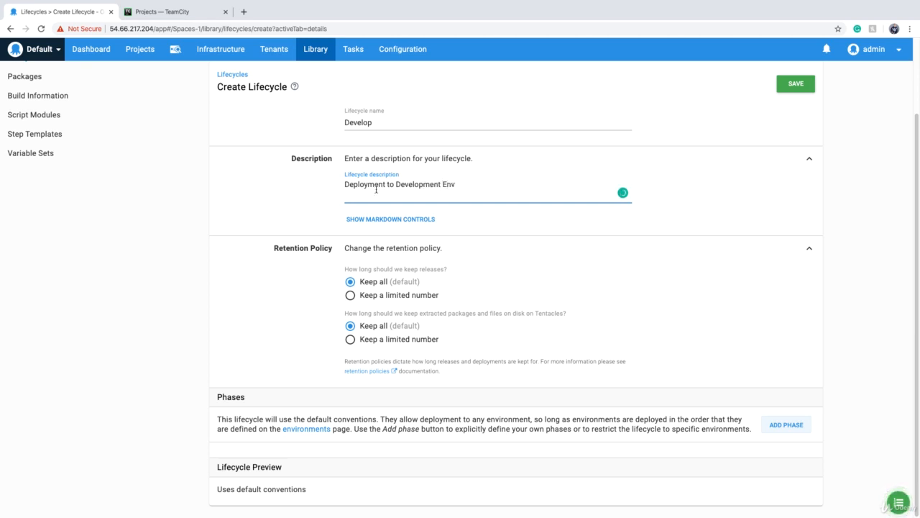
{"action": "left_click", "coordinate": [240, 330]}
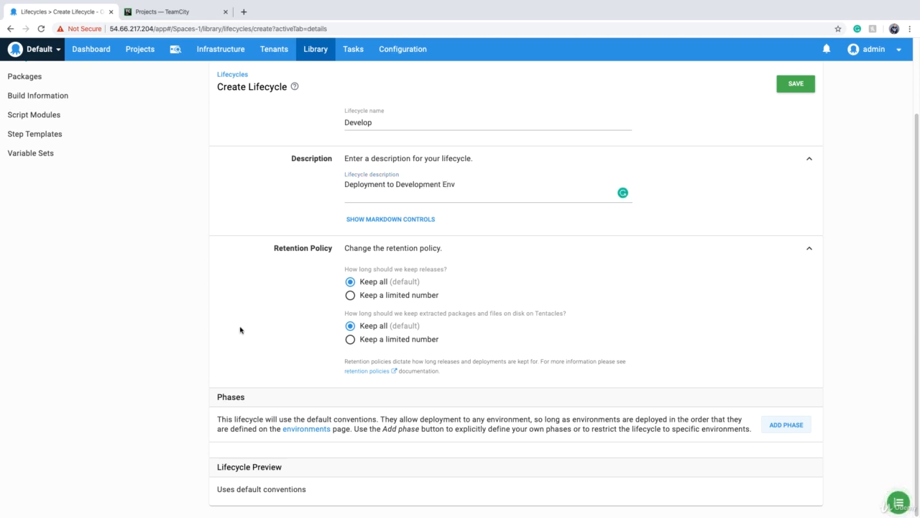
{"action": "left_click", "coordinate": [350, 295]}
{"action": "left_click", "coordinate": [350, 281]}
{"action": "left_click", "coordinate": [350, 340]}
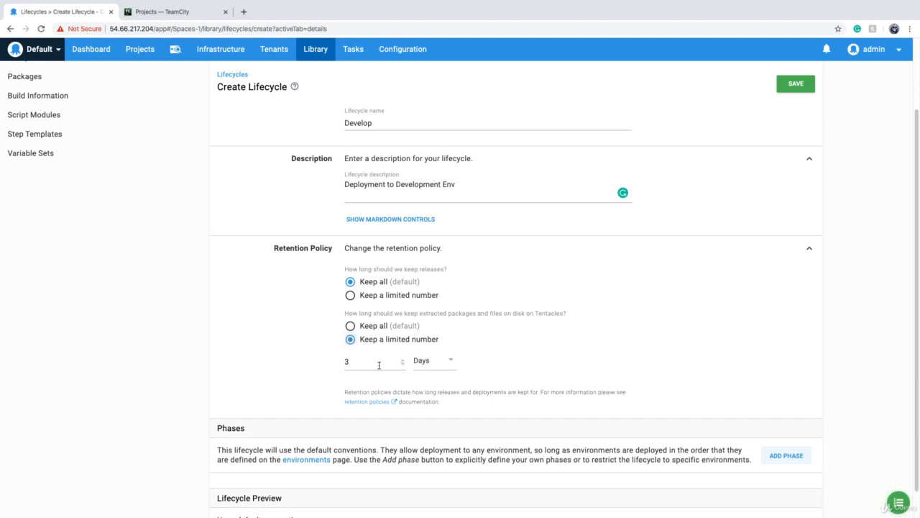
{"action": "left_click", "coordinate": [351, 325]}
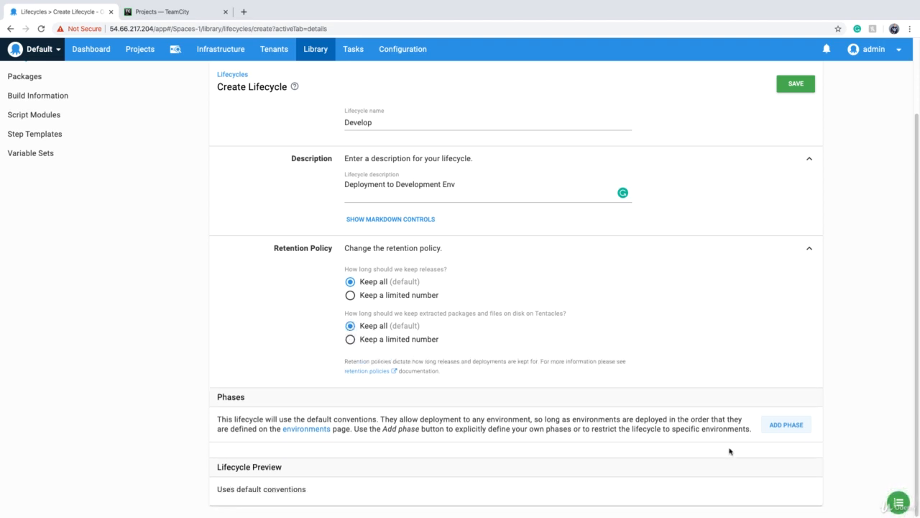
Add a phase named Development with manually queued deployment to the Dev environment, and save the lifecycle
{"action": "left_click", "coordinate": [775, 425]}
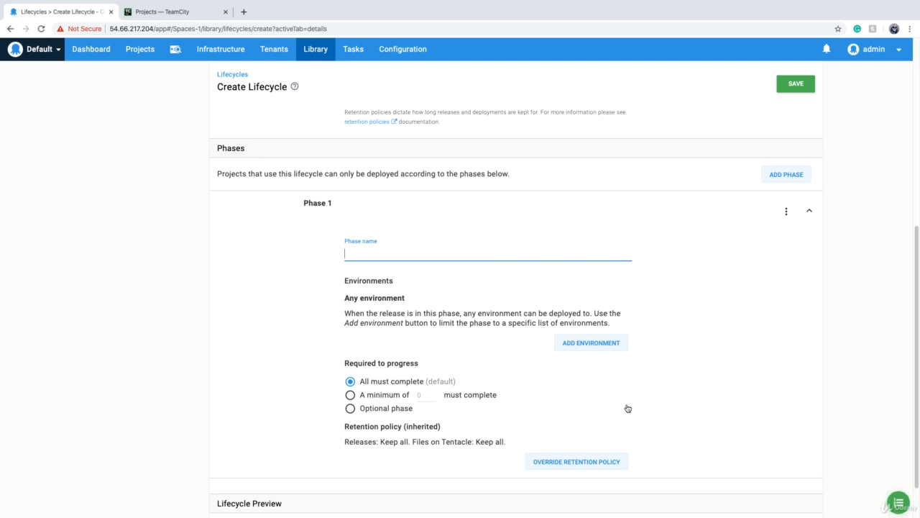
{"action": "type", "text": "Development"}
{"action": "left_click", "coordinate": [586, 349]}
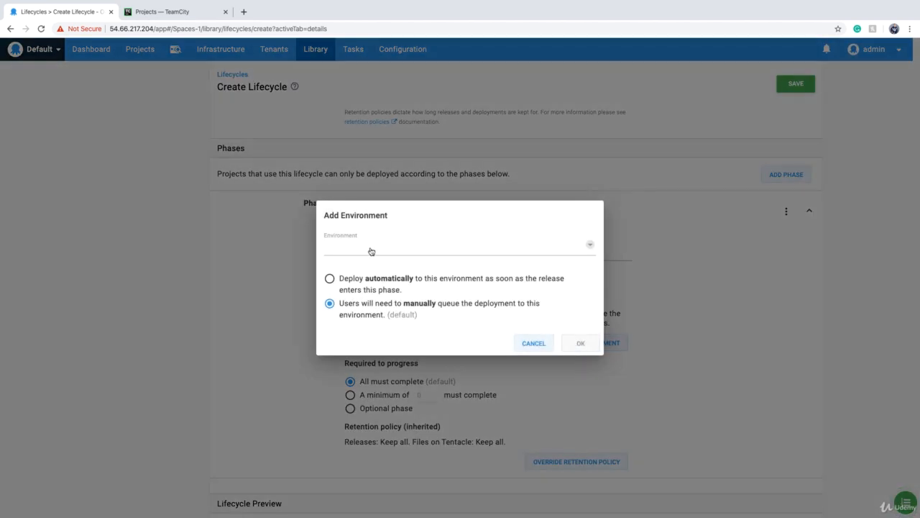
{"action": "left_click", "coordinate": [343, 251]}
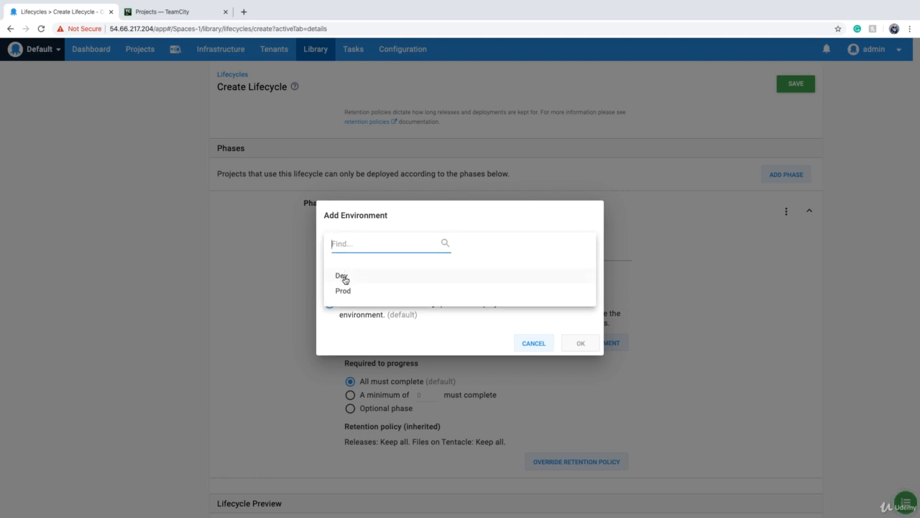
{"action": "left_click", "coordinate": [343, 277]}
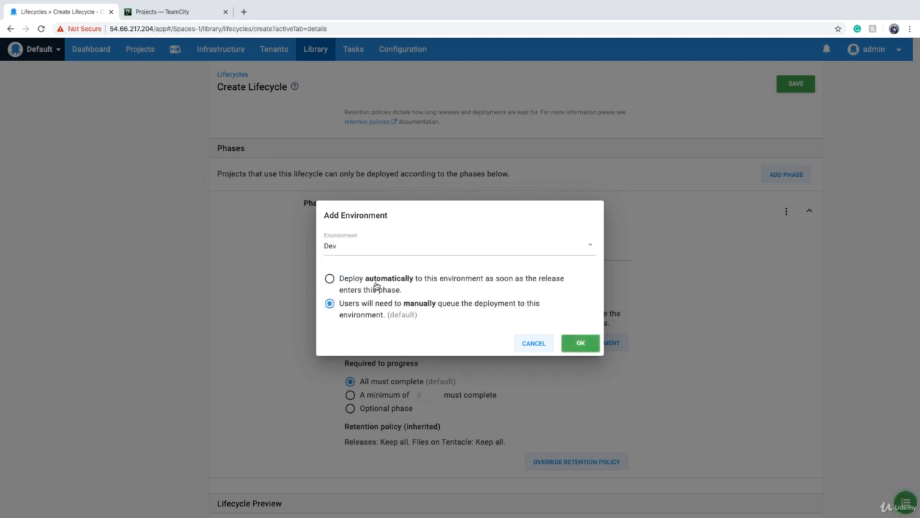
{"action": "left_click", "coordinate": [332, 282]}
{"action": "left_click", "coordinate": [330, 305]}
{"action": "left_click", "coordinate": [580, 344]}
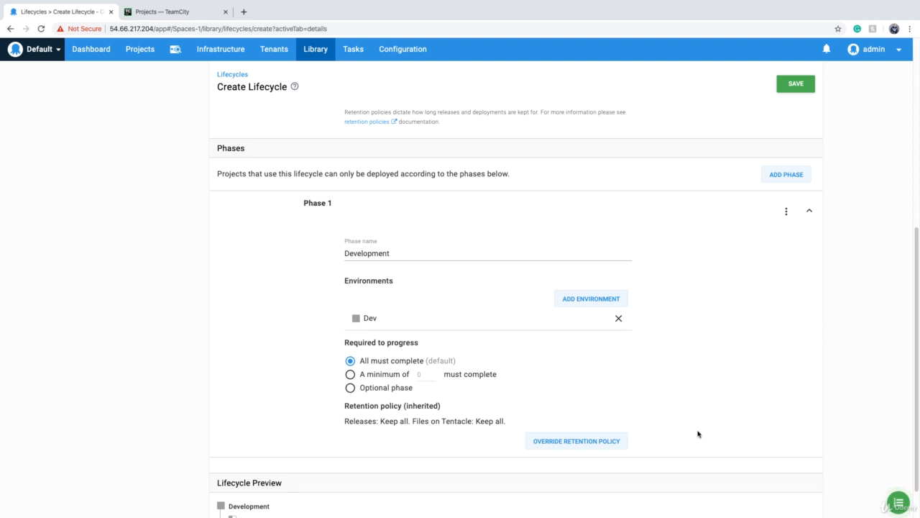
{"action": "scroll", "coordinate": [704, 431], "scroll_direction": "up", "scroll_amount": 2}
{"action": "left_click", "coordinate": [802, 84]}
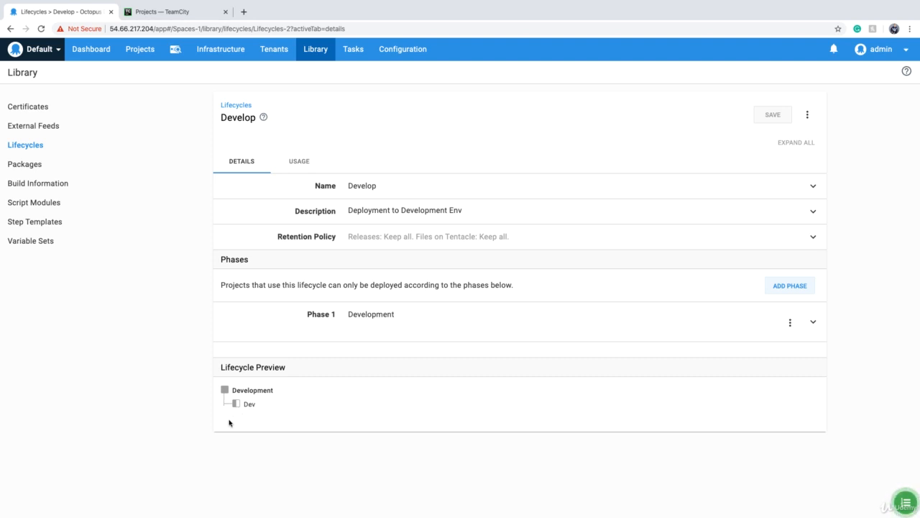
Start another new lifecycle and name it Production
{"action": "left_click", "coordinate": [29, 145]}
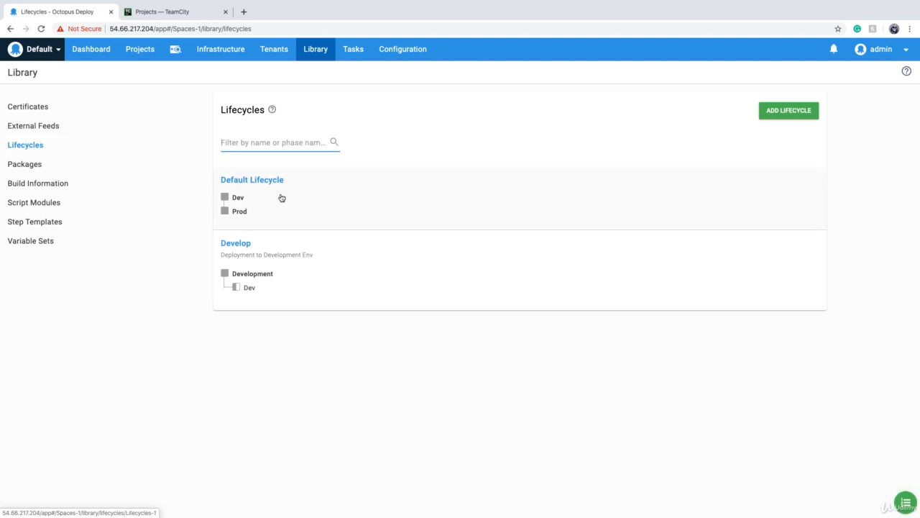
{"action": "left_click", "coordinate": [798, 114]}
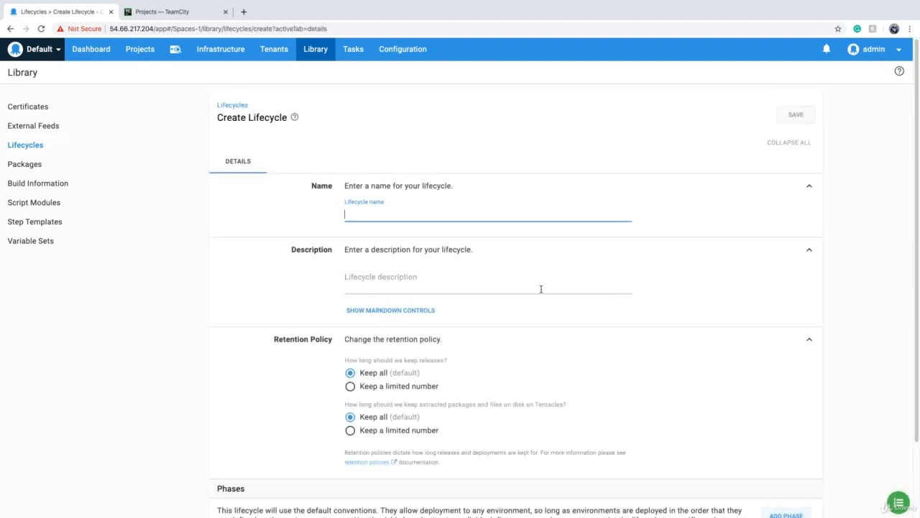
{"action": "type", "text": "Production"}
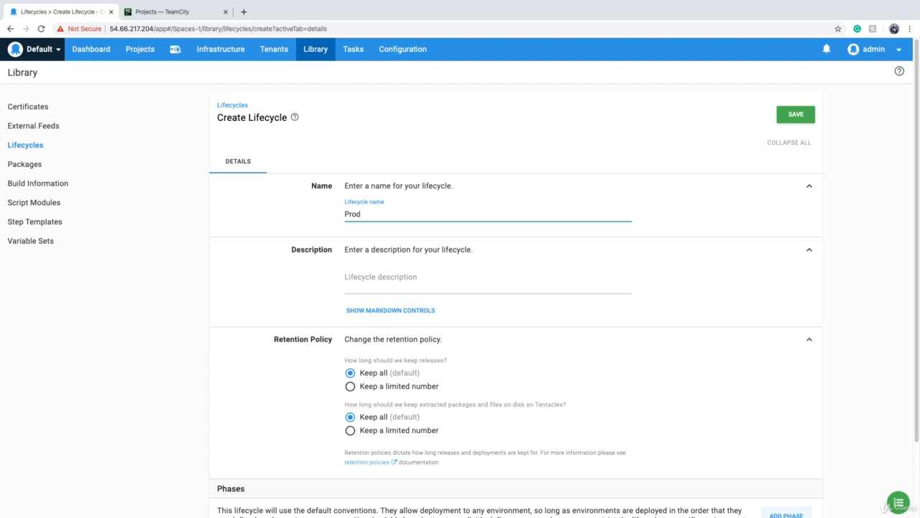
{"action": "left_click", "coordinate": [400, 288]}
{"action": "scroll", "coordinate": [401, 288], "scroll_direction": "down", "scroll_amount": 2}
Add a first phase named Dev that deploys automatically to the Dev environment, and save the Production lifecycle
{"action": "left_click", "coordinate": [787, 426]}
{"action": "scroll", "coordinate": [619, 395], "scroll_direction": "down", "scroll_amount": 3}
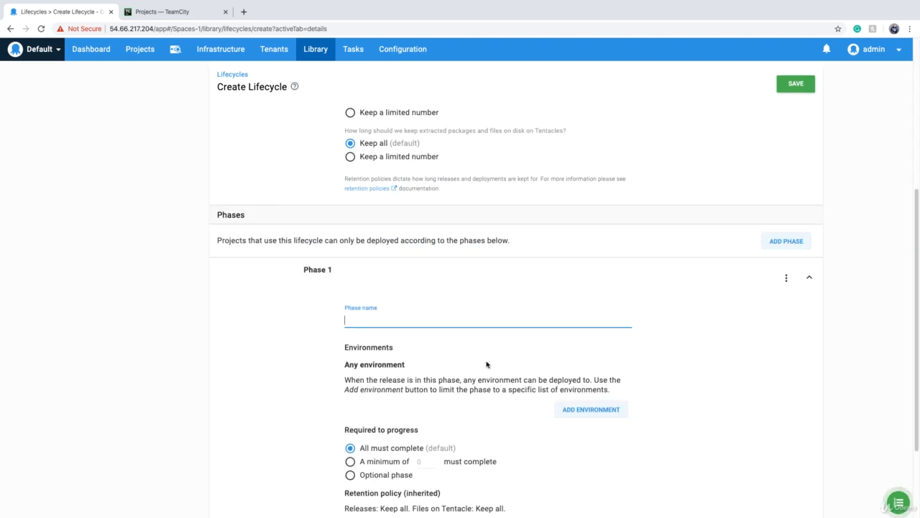
{"action": "type", "text": "Dev"}
{"action": "scroll", "coordinate": [480, 365], "scroll_direction": "down", "scroll_amount": 2}
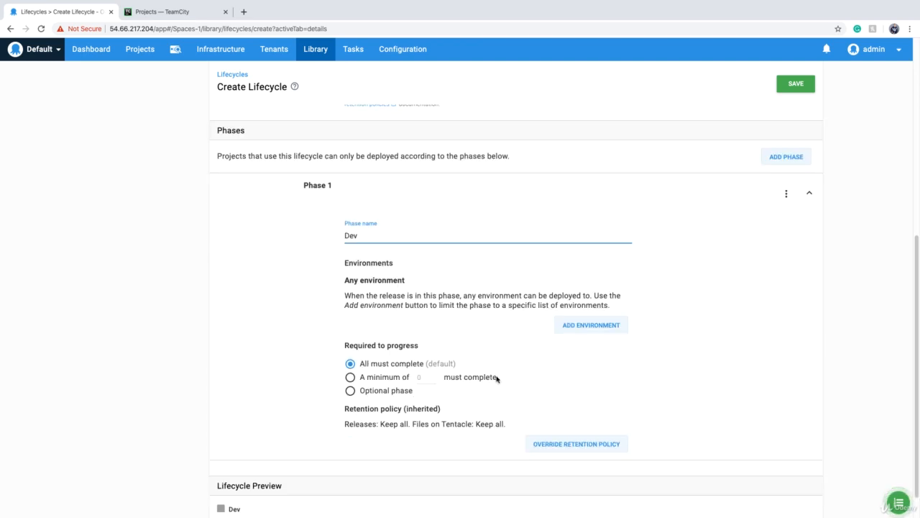
{"action": "left_click", "coordinate": [575, 325]}
{"action": "left_click", "coordinate": [348, 245]}
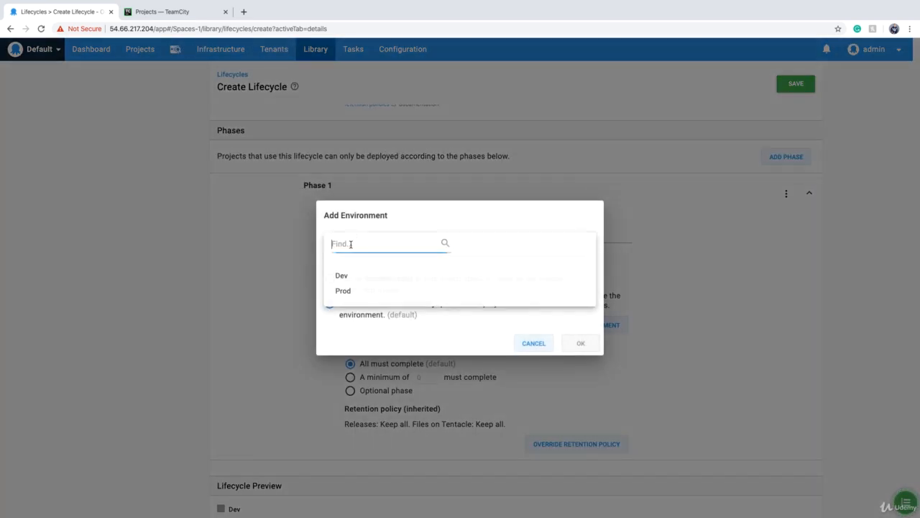
{"action": "left_click", "coordinate": [343, 277]}
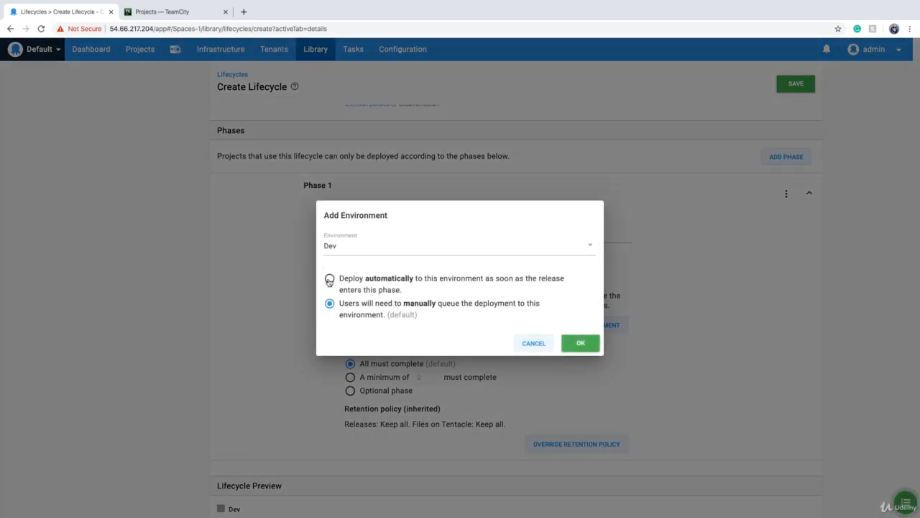
{"action": "left_click", "coordinate": [330, 280]}
{"action": "left_click", "coordinate": [581, 343]}
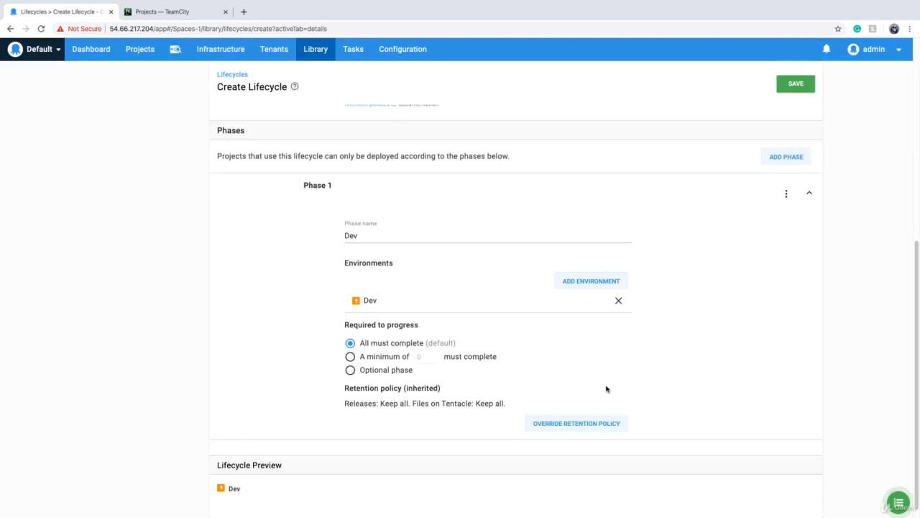
{"action": "left_click", "coordinate": [795, 85]}
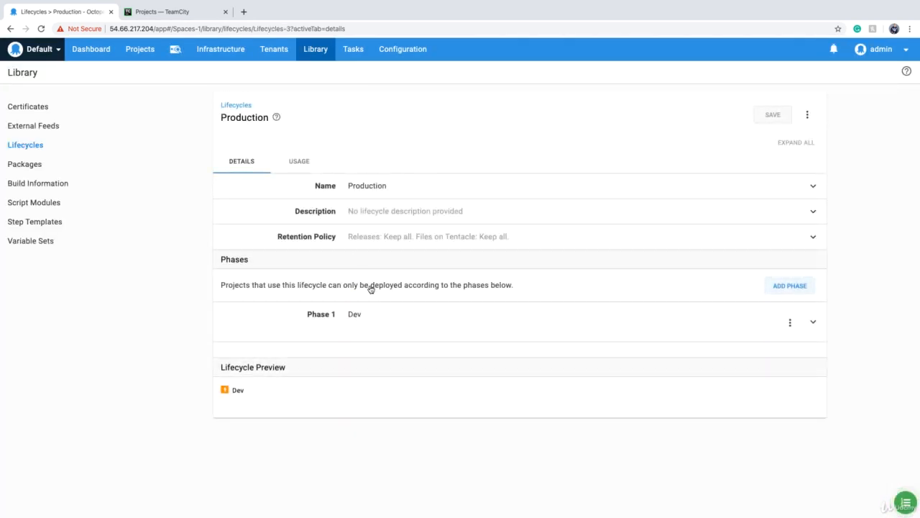
Add a second phase named Production with manually queued deployment to the Prod environment, save, and return to the lifecycle list
{"action": "left_click", "coordinate": [808, 290]}
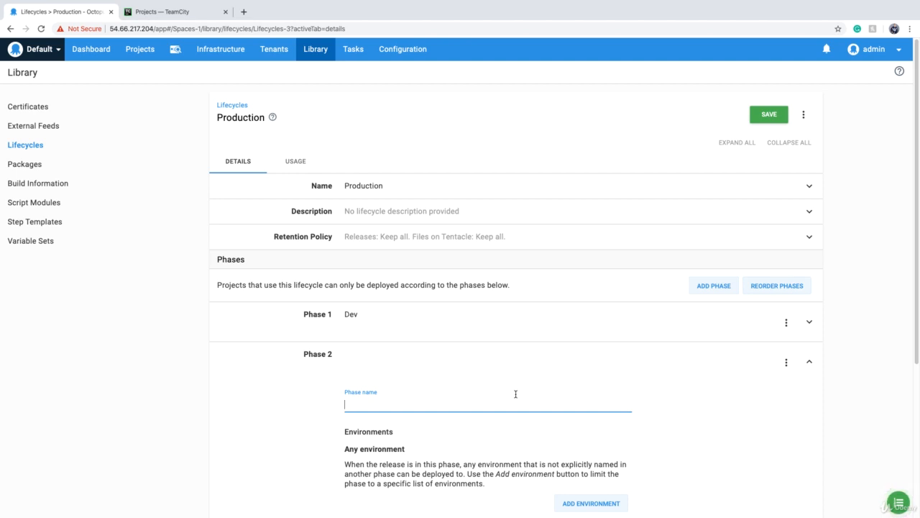
{"action": "type", "text": "Production"}
{"action": "scroll", "coordinate": [529, 408], "scroll_direction": "down", "scroll_amount": 3}
{"action": "left_click", "coordinate": [589, 332]}
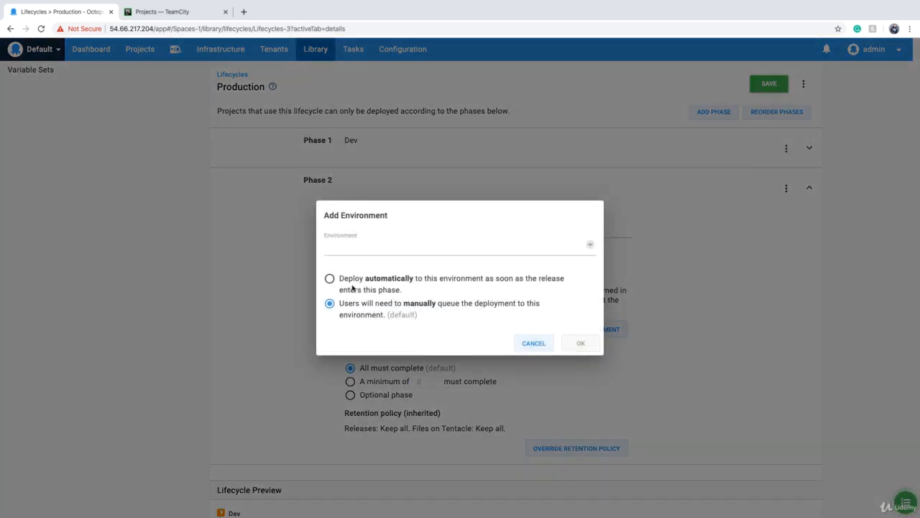
{"action": "left_click", "coordinate": [353, 246]}
{"action": "left_click", "coordinate": [350, 277]}
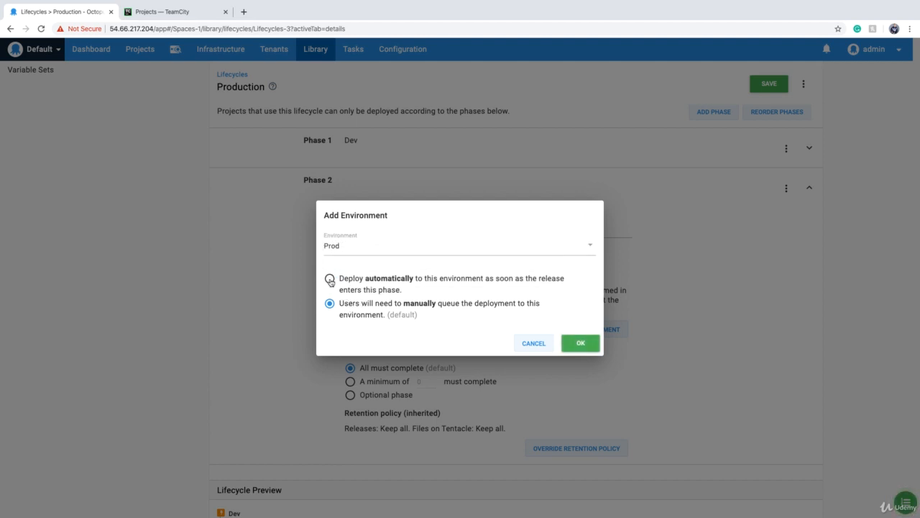
{"action": "left_click", "coordinate": [580, 343]}
{"action": "left_click", "coordinate": [769, 83]}
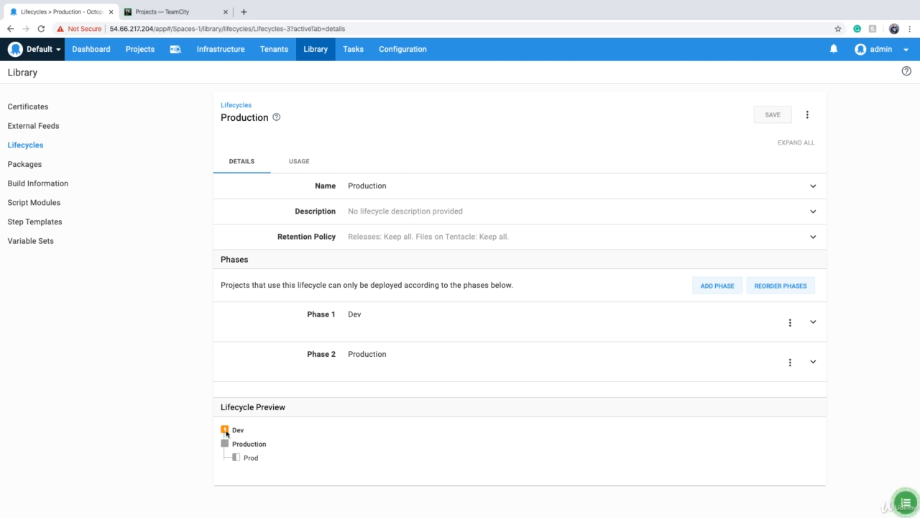
{"action": "left_click", "coordinate": [25, 146]}
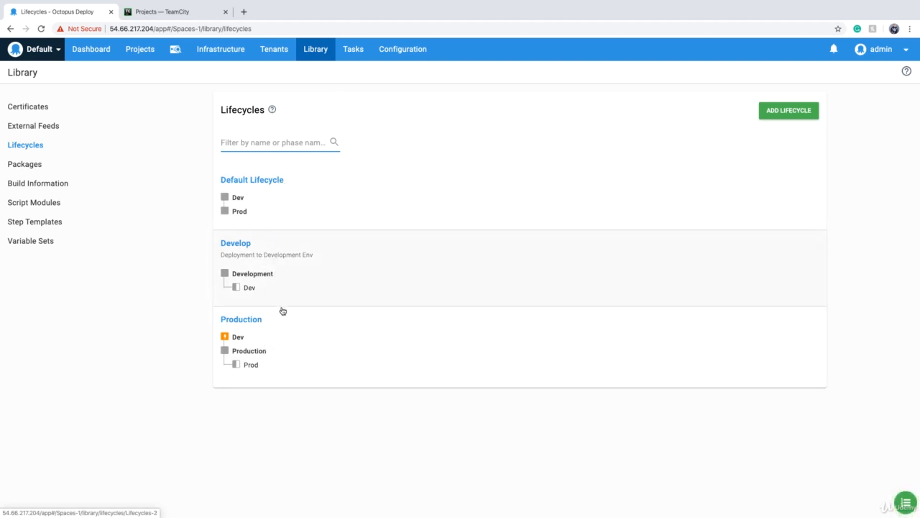
Select Production as the lifecycle for the ci-cd-demo project's Default channel
{"action": "left_click", "coordinate": [141, 53]}
{"action": "left_click", "coordinate": [120, 229]}
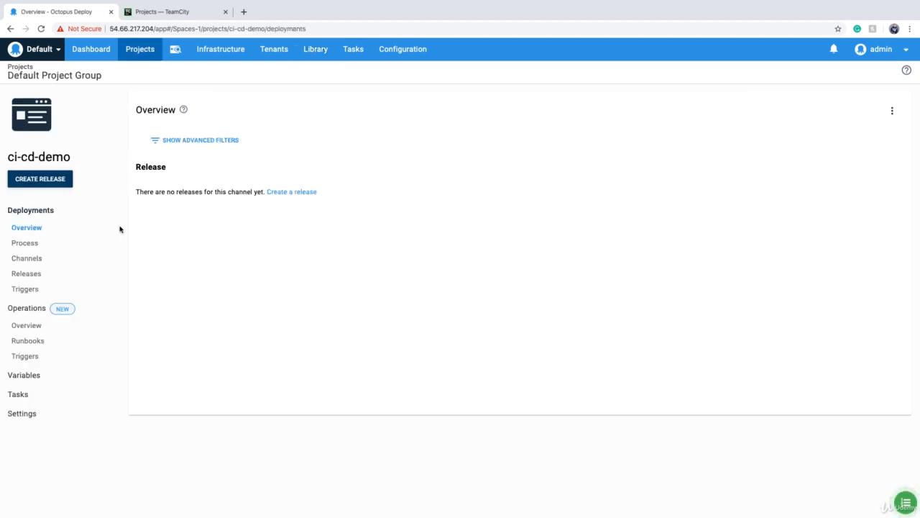
{"action": "left_click", "coordinate": [26, 258]}
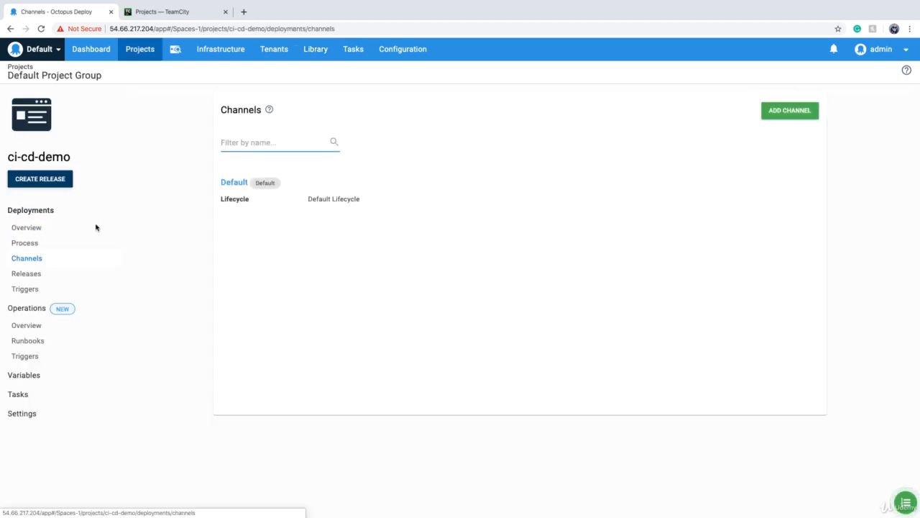
{"action": "left_click", "coordinate": [323, 202]}
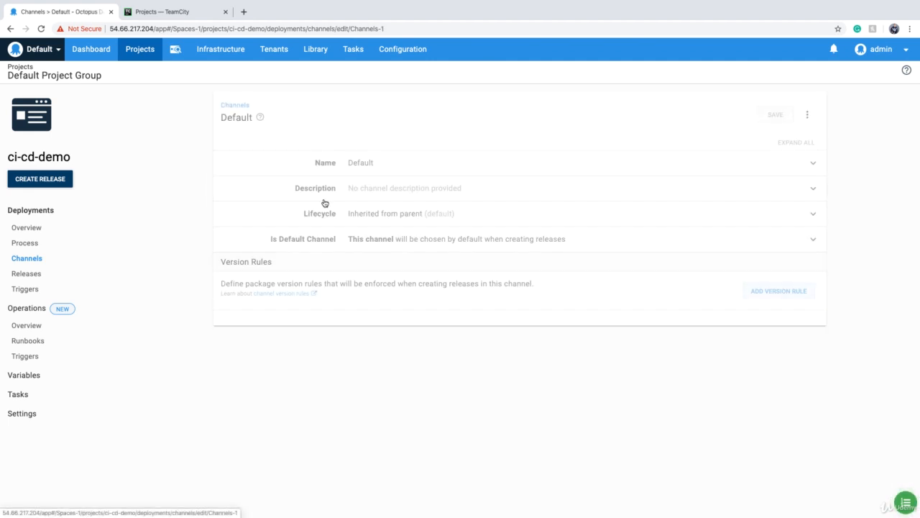
{"action": "left_click", "coordinate": [396, 219]}
{"action": "left_click", "coordinate": [411, 237]}
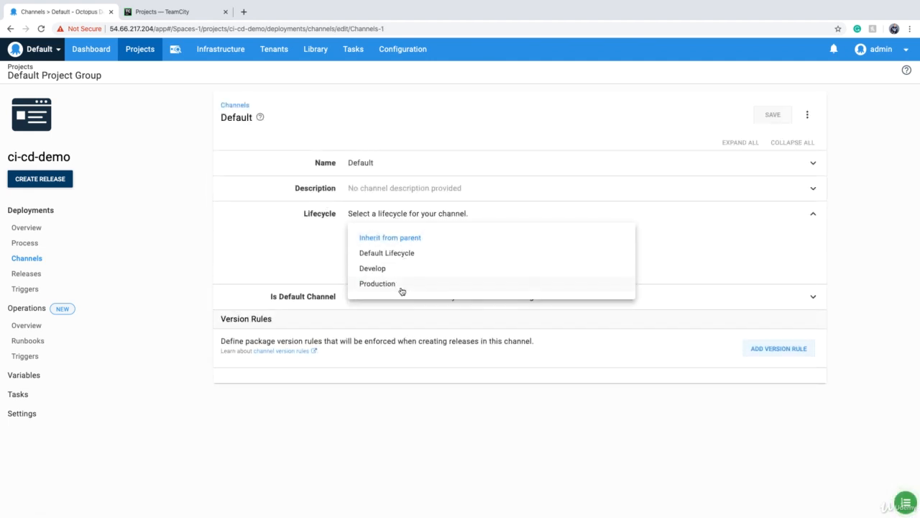
{"action": "left_click", "coordinate": [375, 285]}
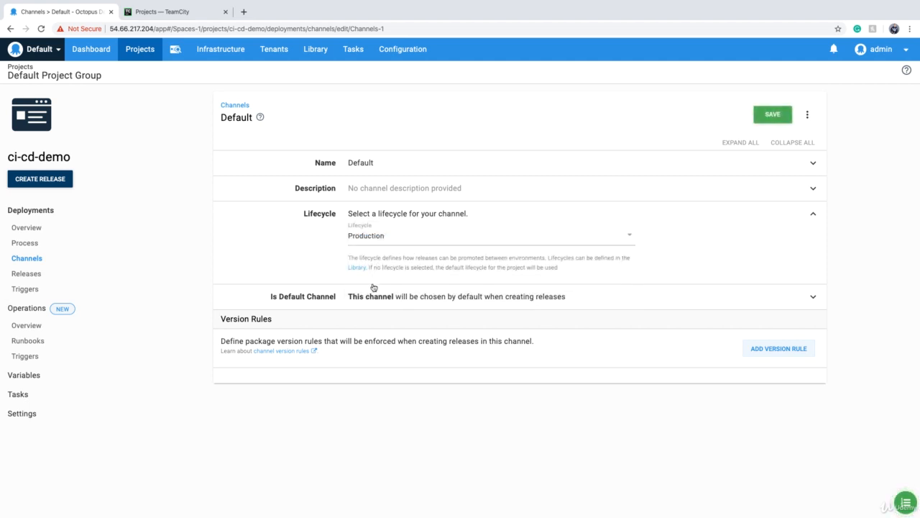
Save the Default channel's lifecycle change and create release 0.0.1 of ci-cd-demo with package version 10.01.23-rc
{"action": "left_click", "coordinate": [773, 118]}
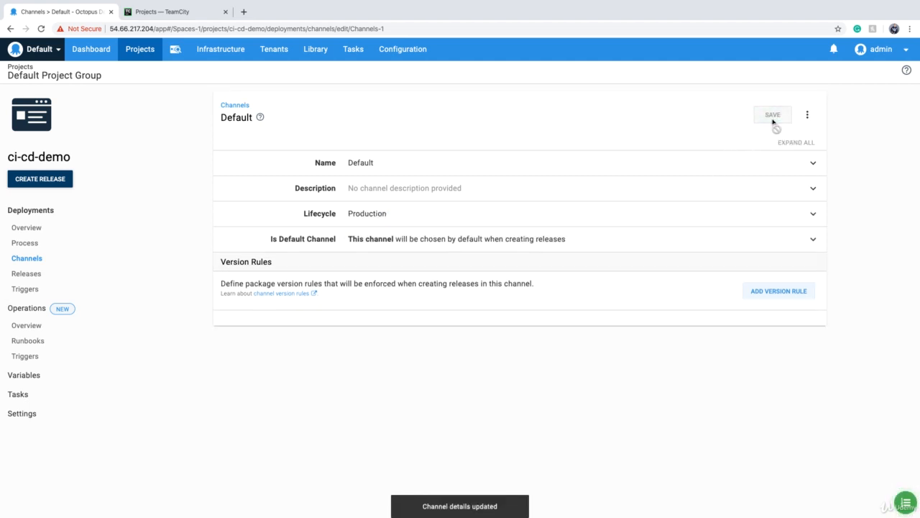
{"action": "left_click", "coordinate": [41, 179]}
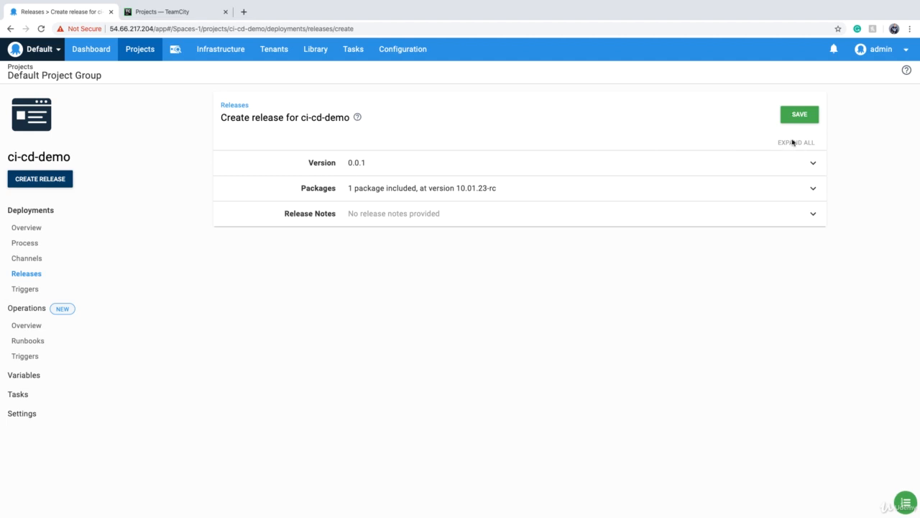
{"action": "left_click", "coordinate": [796, 116]}
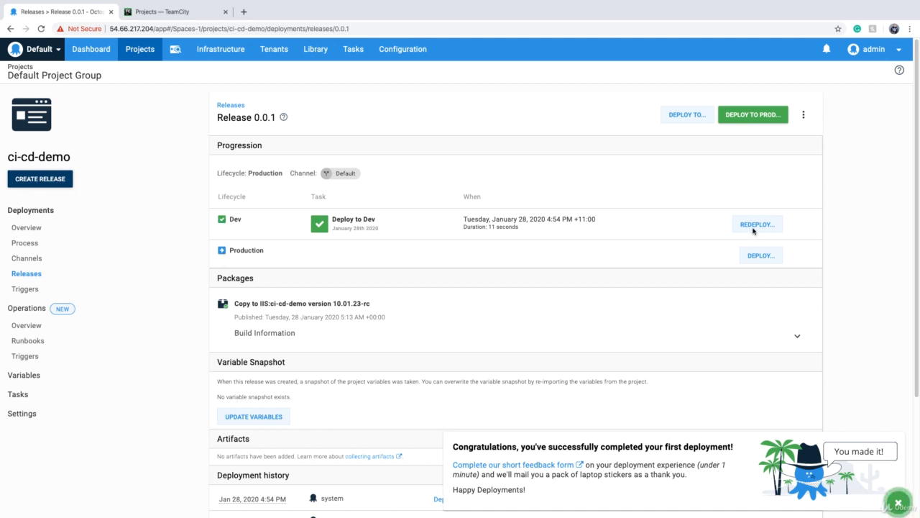
Deploy release 0.0.1 to the Prod environment with the default options, and go to the project's deployments overview
{"action": "left_click", "coordinate": [763, 263]}
{"action": "left_click", "coordinate": [809, 117]}
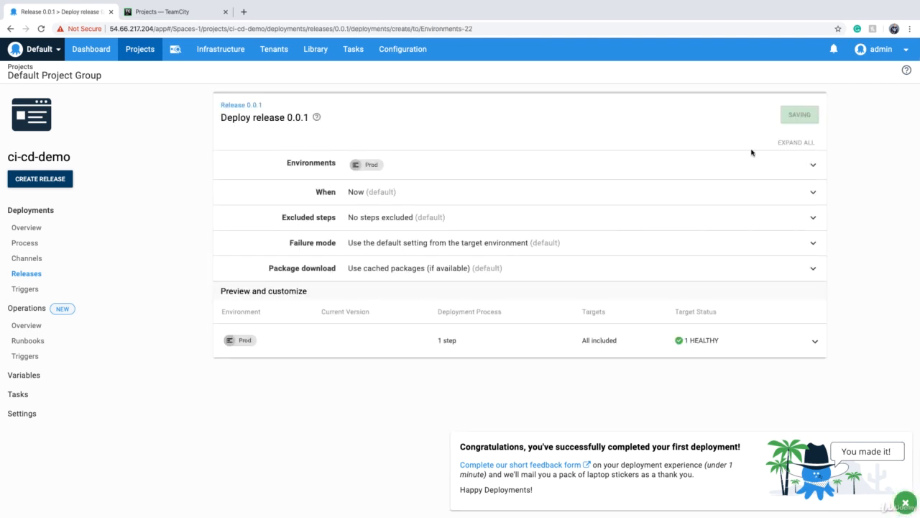
{"action": "left_click", "coordinate": [63, 225]}
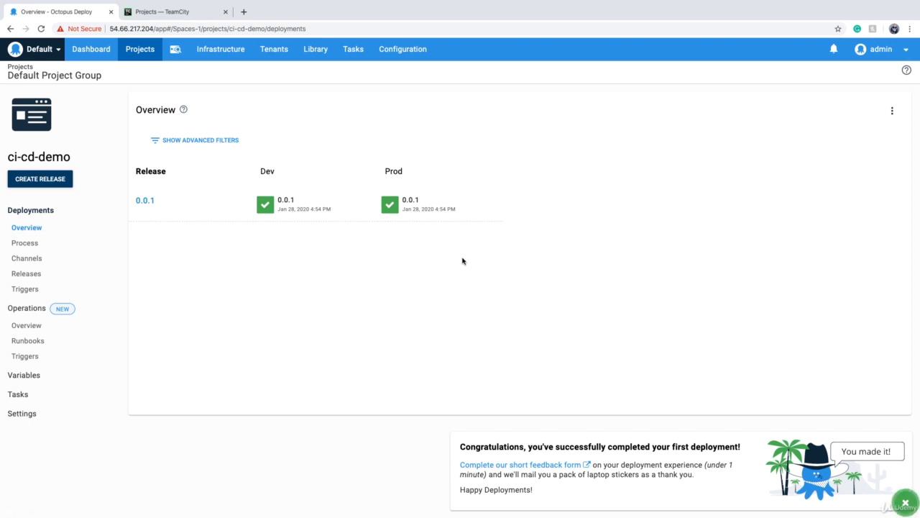
Open the list of channels for the ci-cd-demo project
{"action": "left_click", "coordinate": [33, 263]}
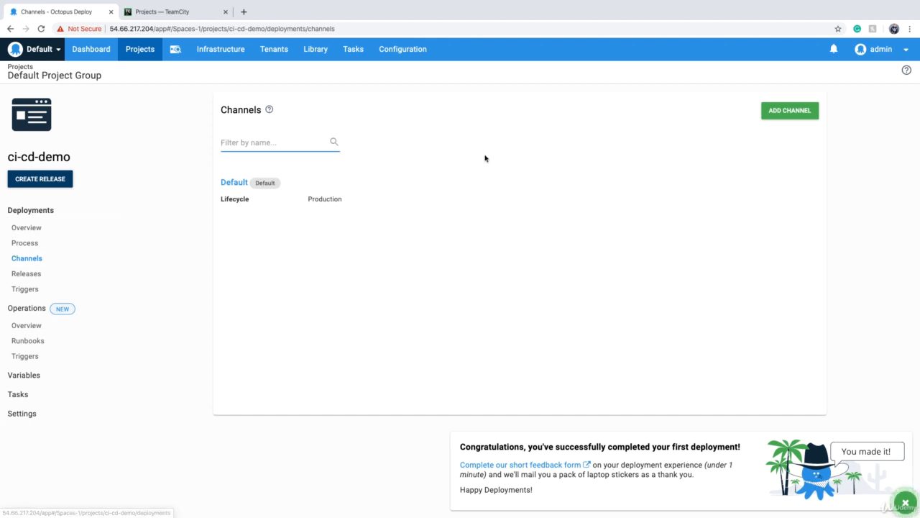